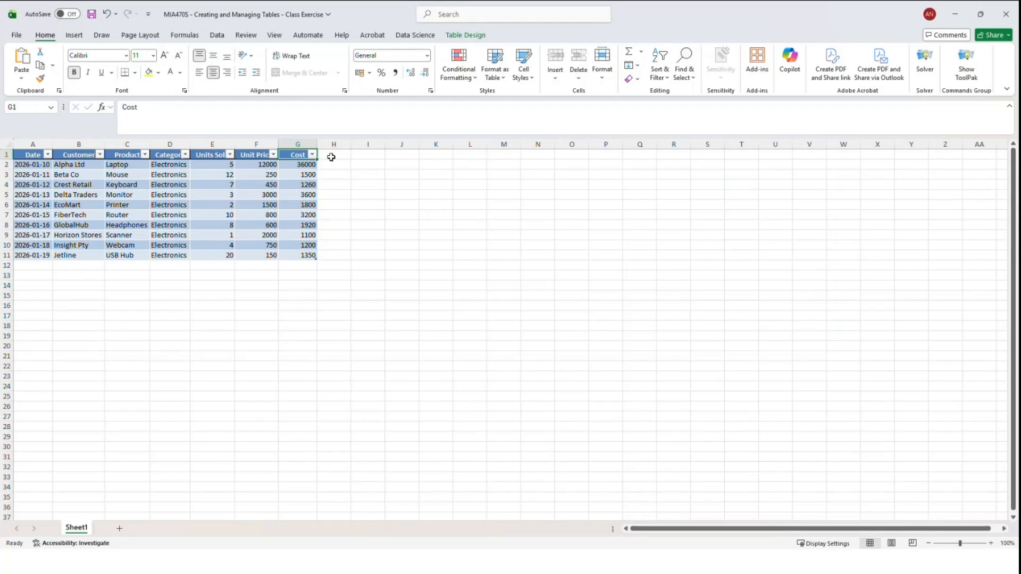
right_click(300, 187)
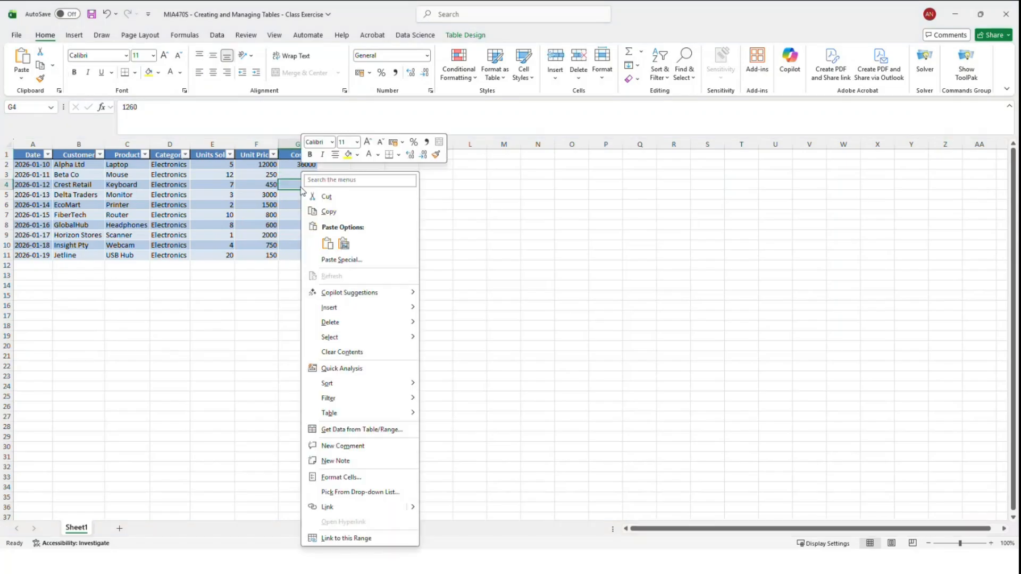
mouse_move(398, 311)
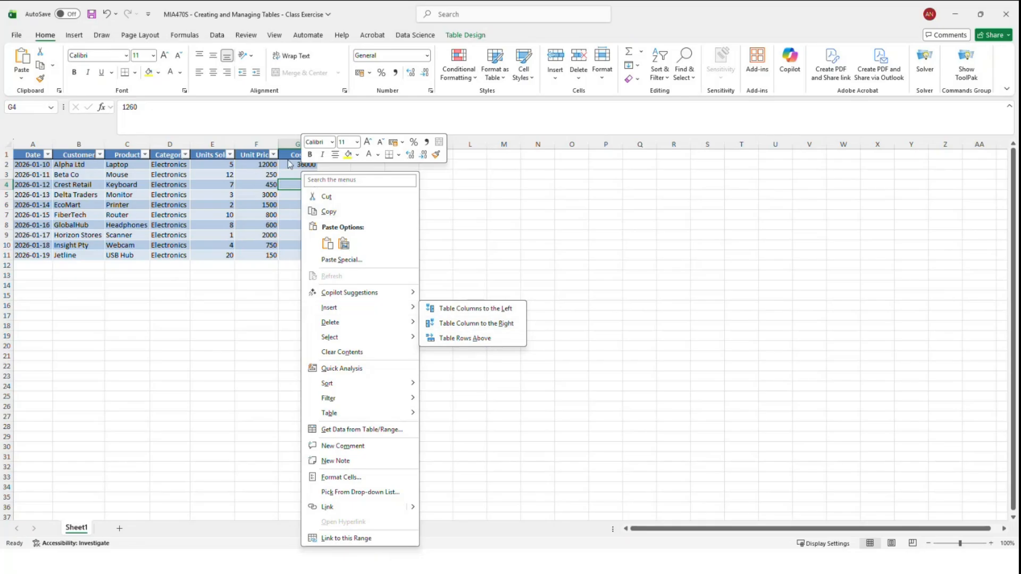
key(Escape)
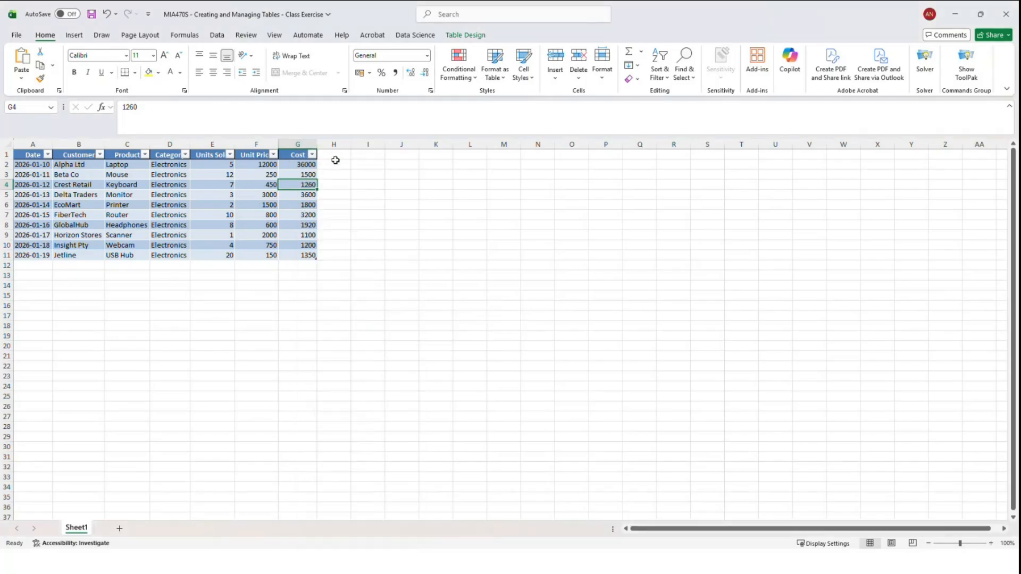
click(336, 156)
text(re)
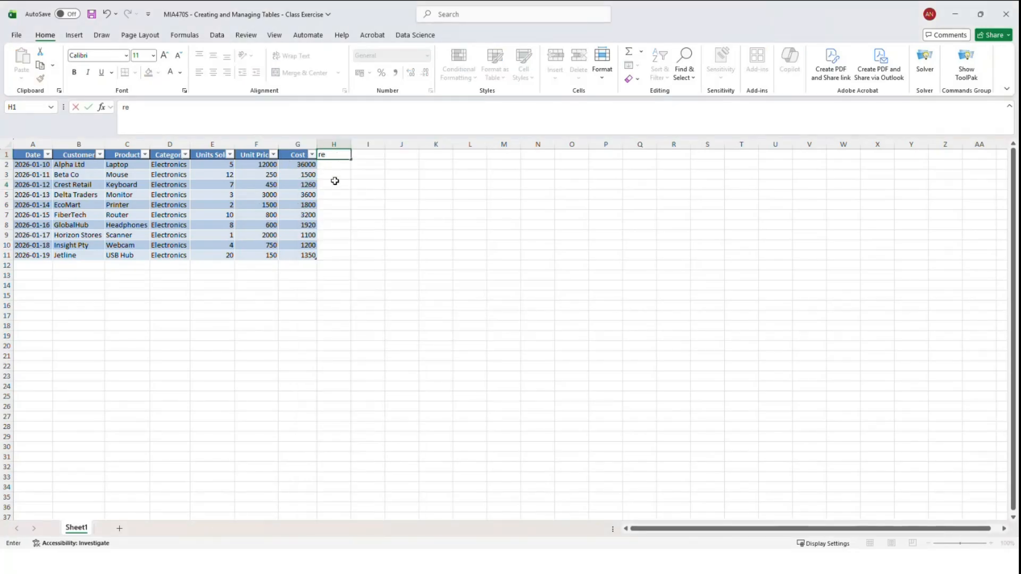
click(364, 203)
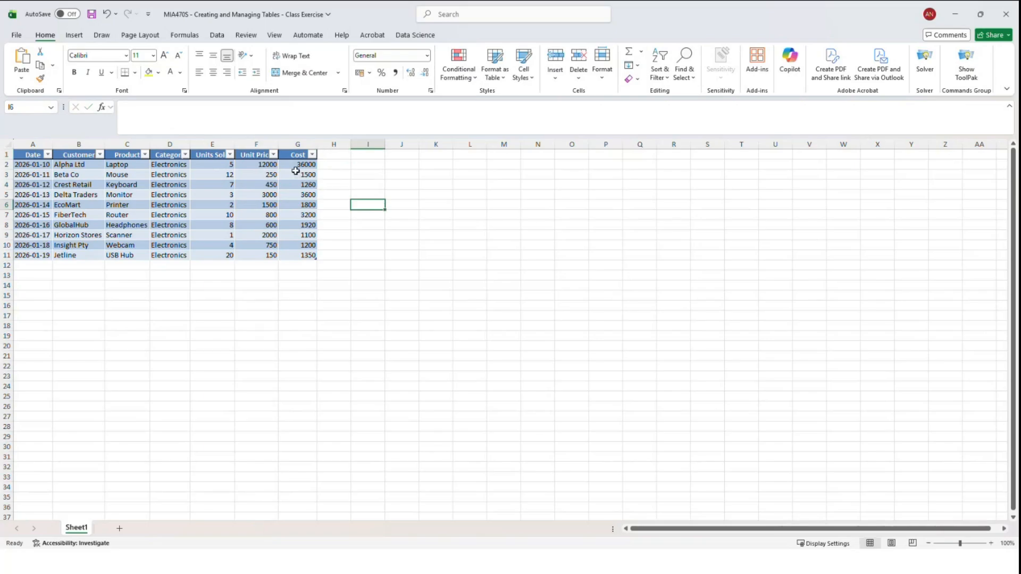
Step: Insert a table column to the right of the Cost column and name its header Revenue
right_click(296, 171)
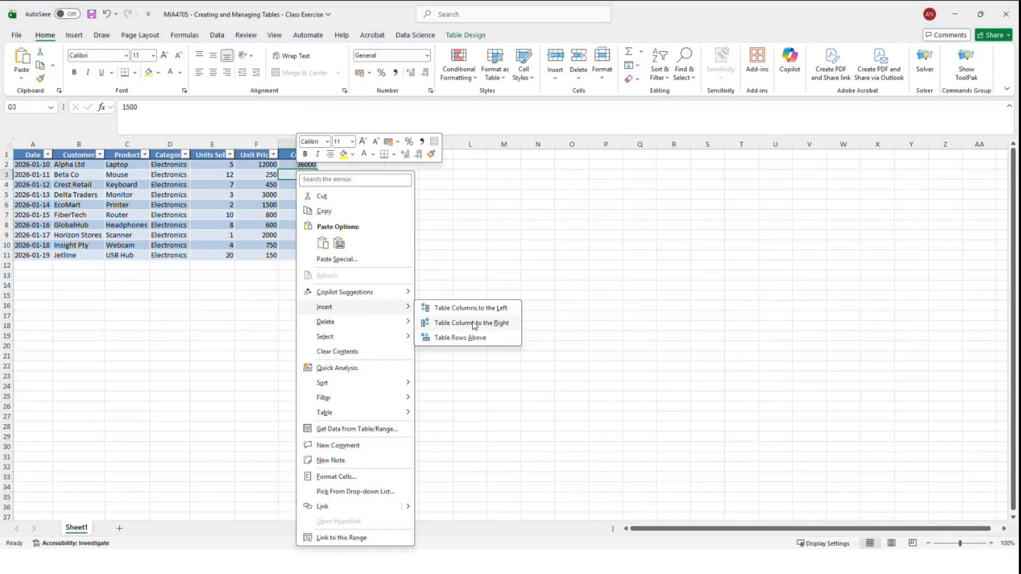
click(472, 321)
click(326, 156)
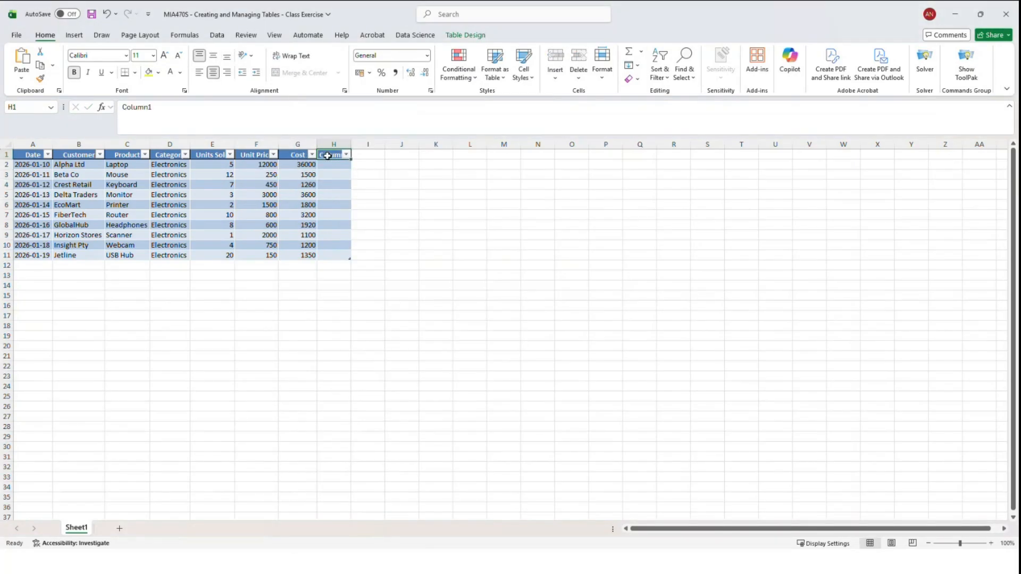
text(Revenue)
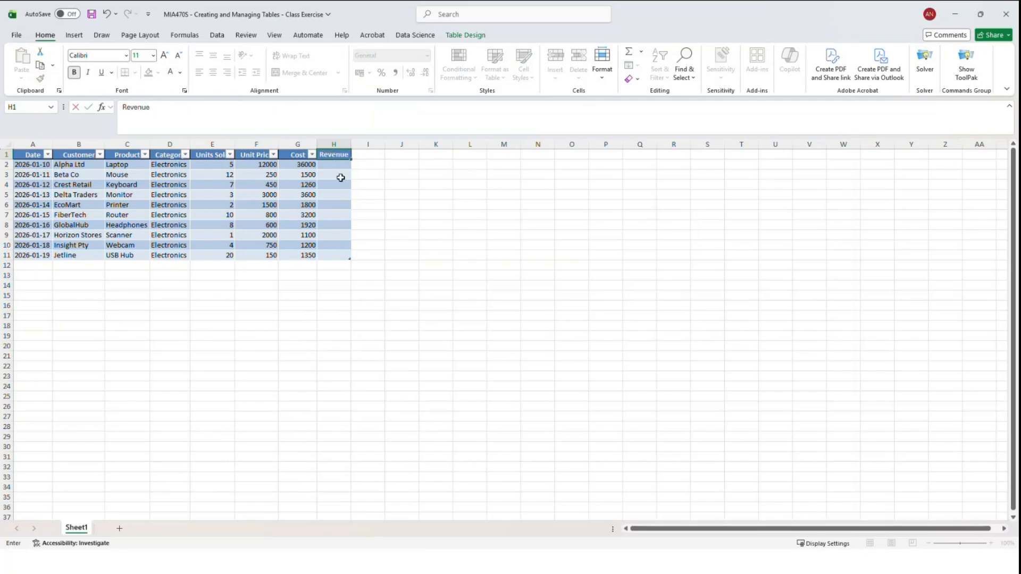
click(405, 183)
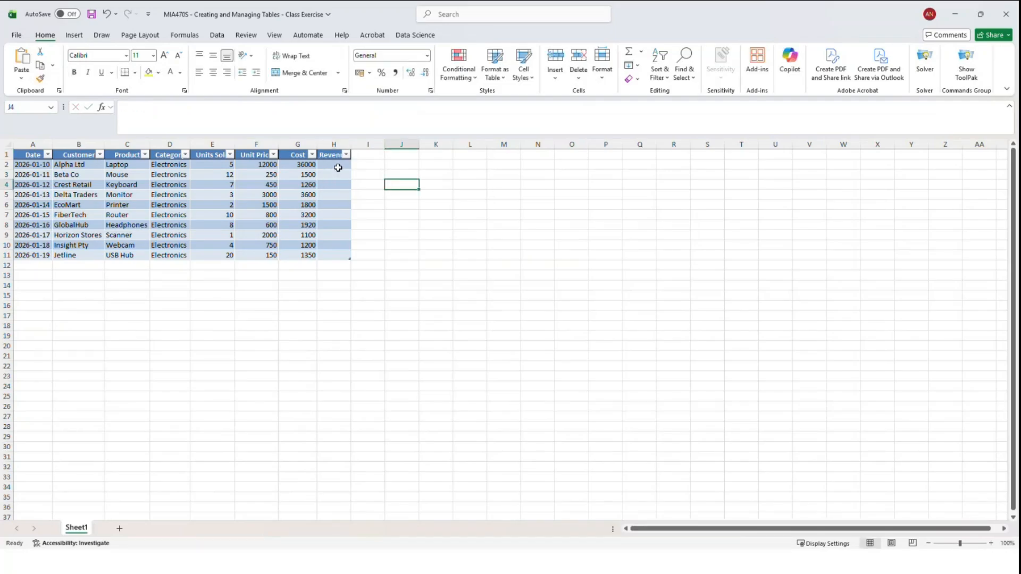
Step: Examine the Unit Price and Units Sold columns as inputs for the revenue calculation, including the Unit Price filter options
click(332, 165)
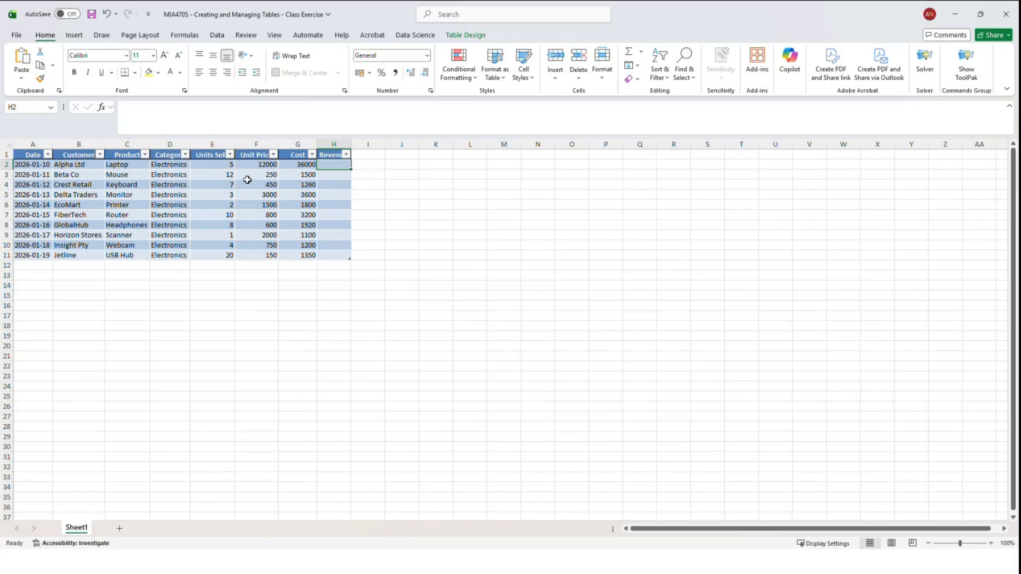
click(254, 156)
click(249, 164)
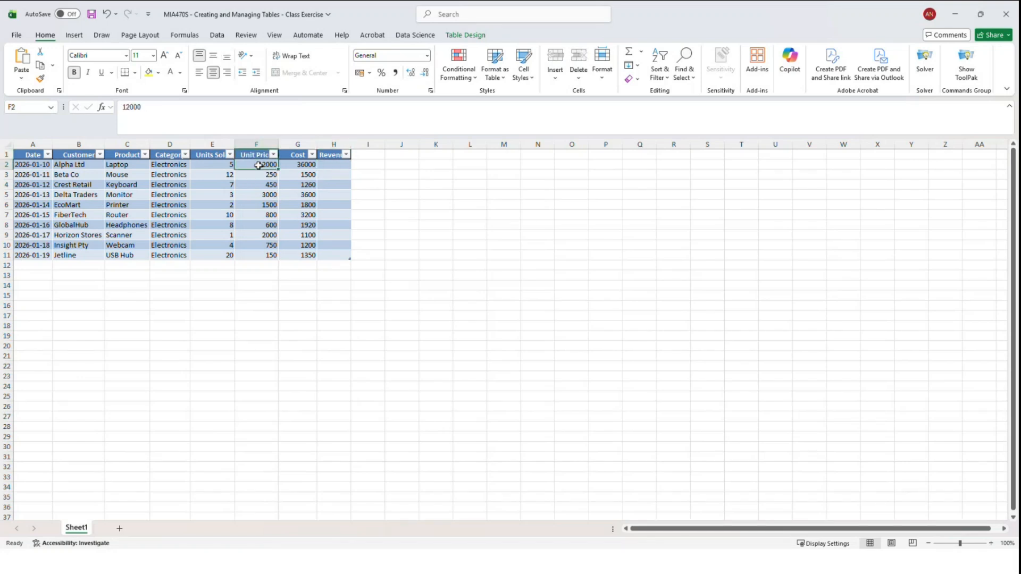
click(213, 156)
click(213, 165)
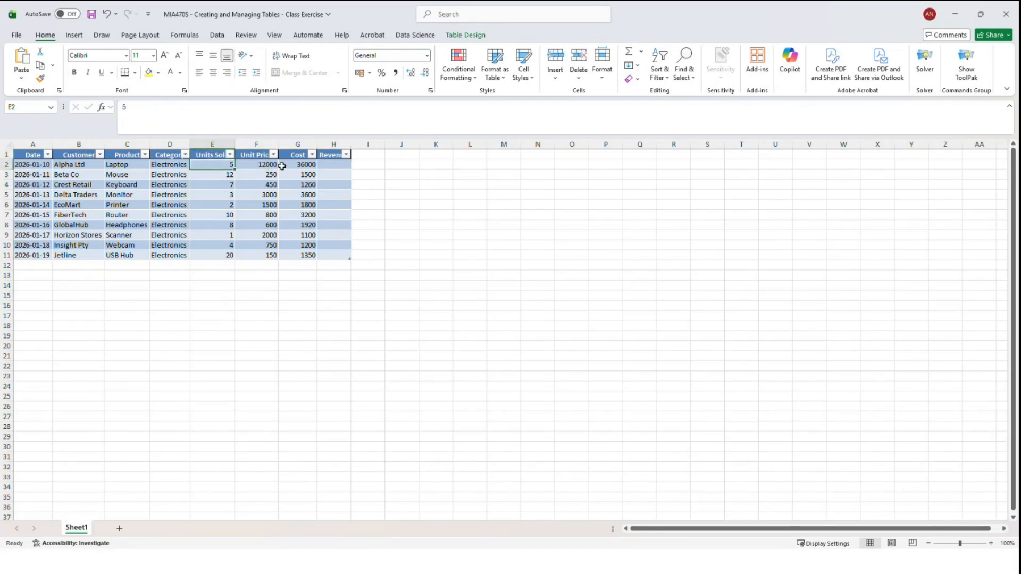
click(335, 166)
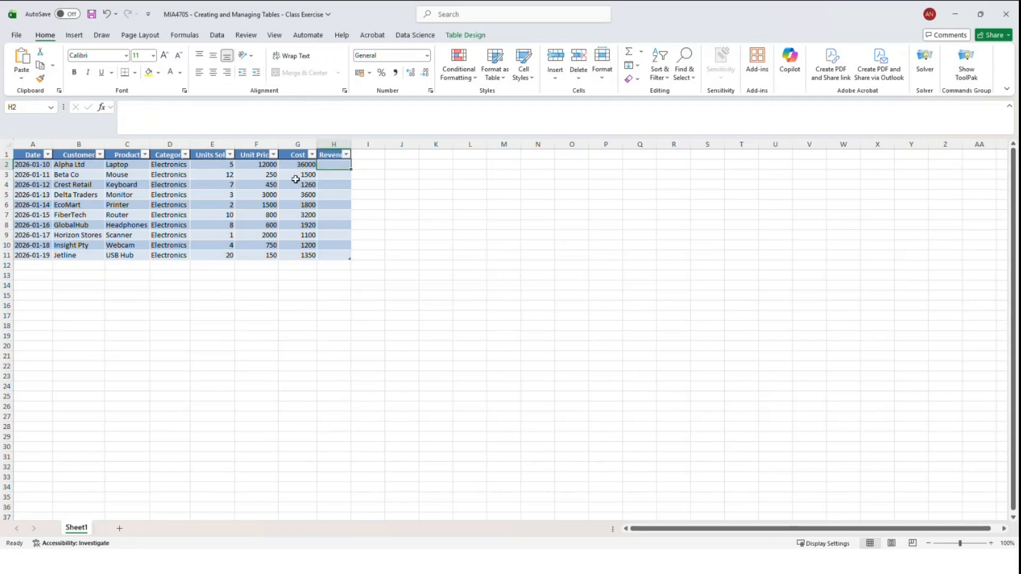
click(274, 155)
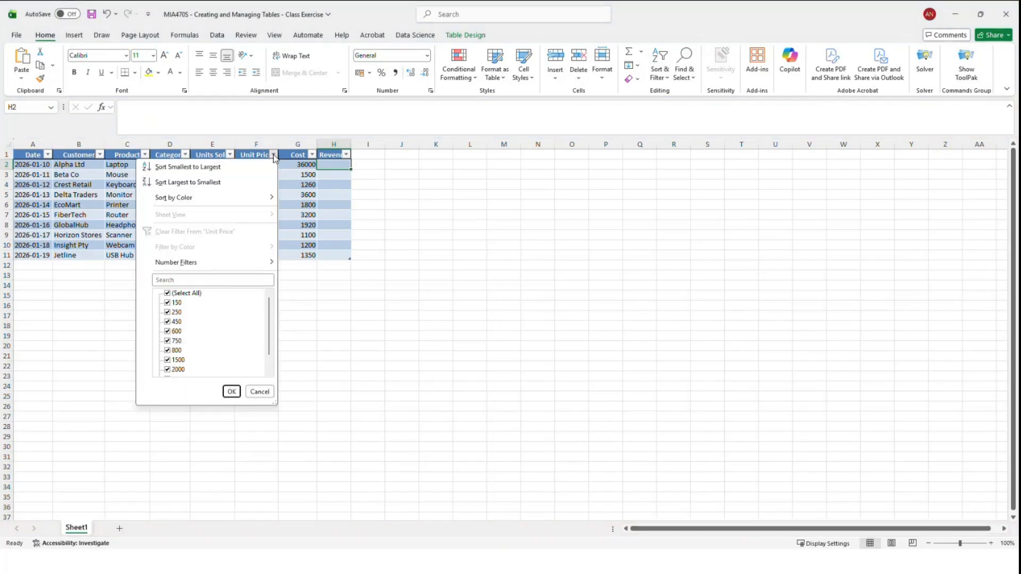
click(273, 156)
click(273, 155)
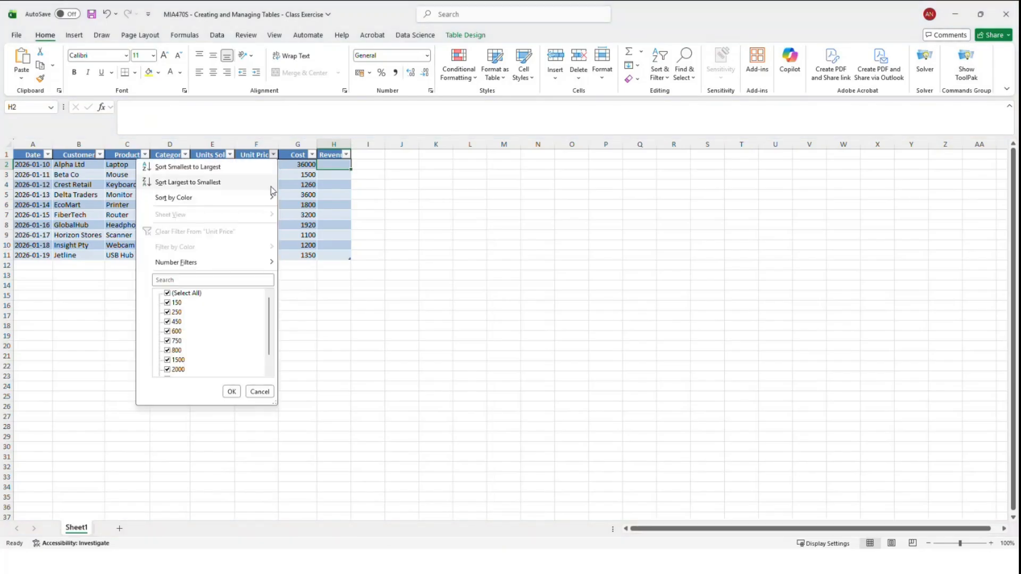
click(479, 285)
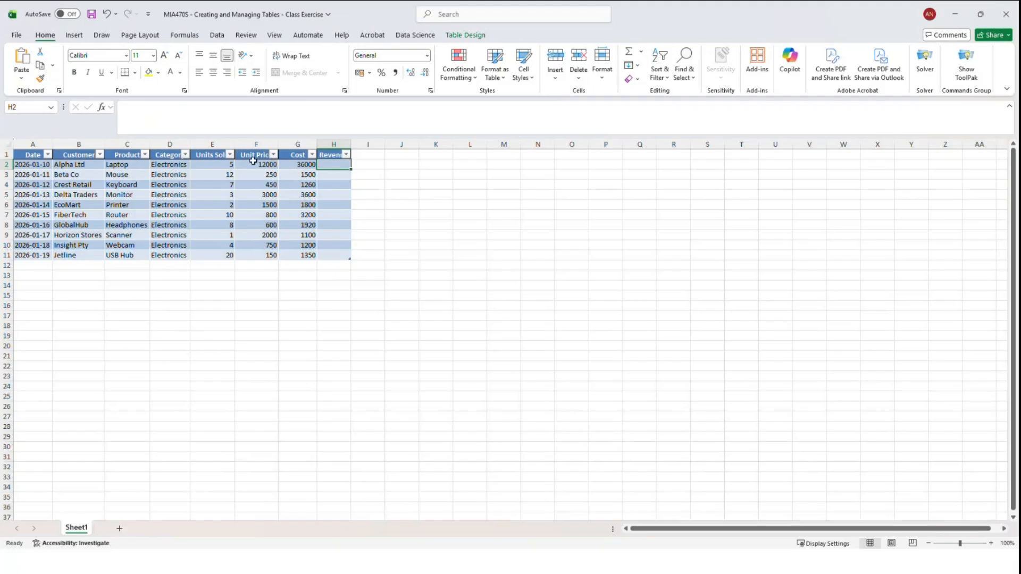
Step: Format the entire Unit Price and Cost columns with the Currency number format
drag(266, 165, 301, 235)
click(264, 144)
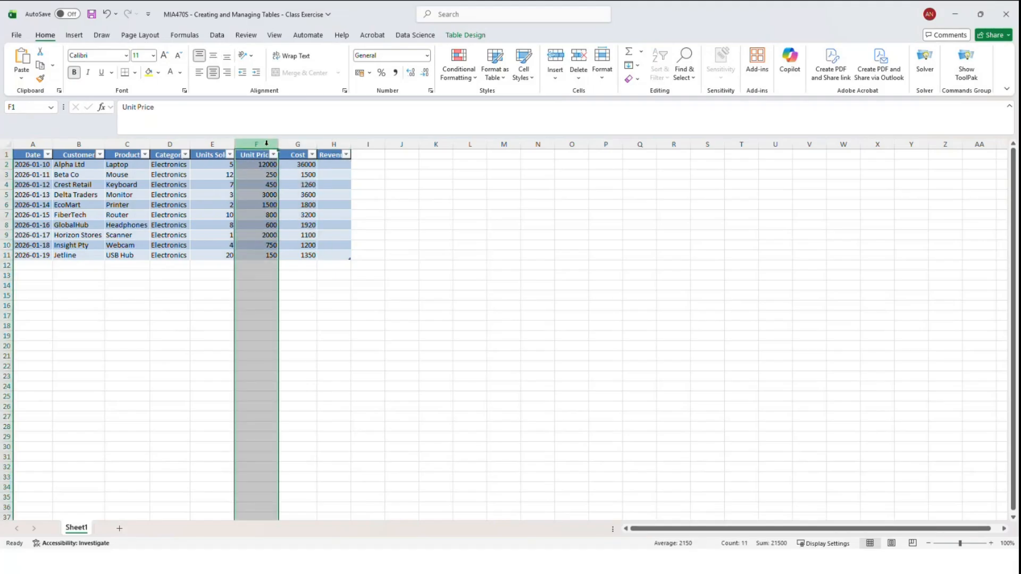
ctrl+click(295, 144)
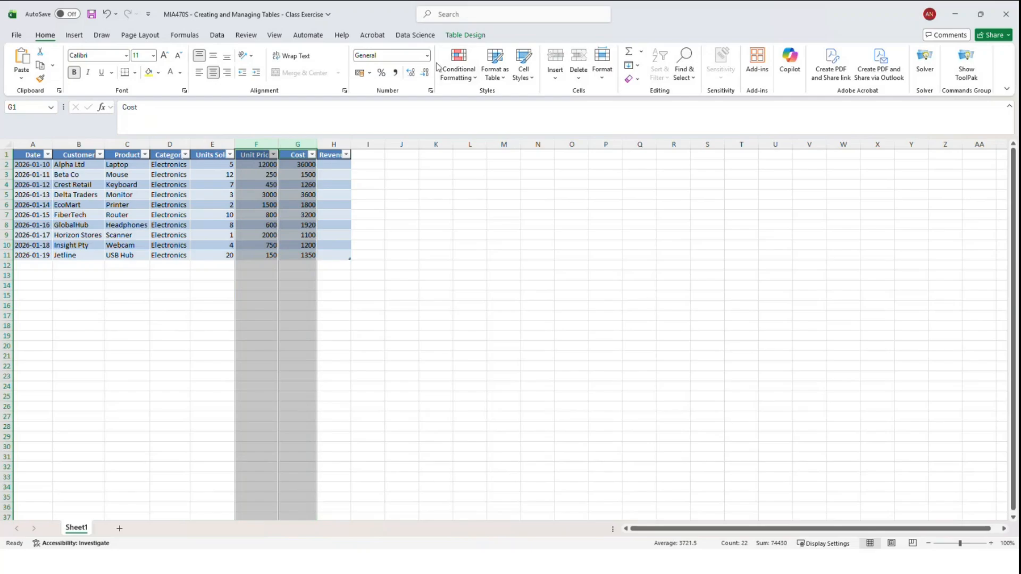
click(427, 55)
click(398, 126)
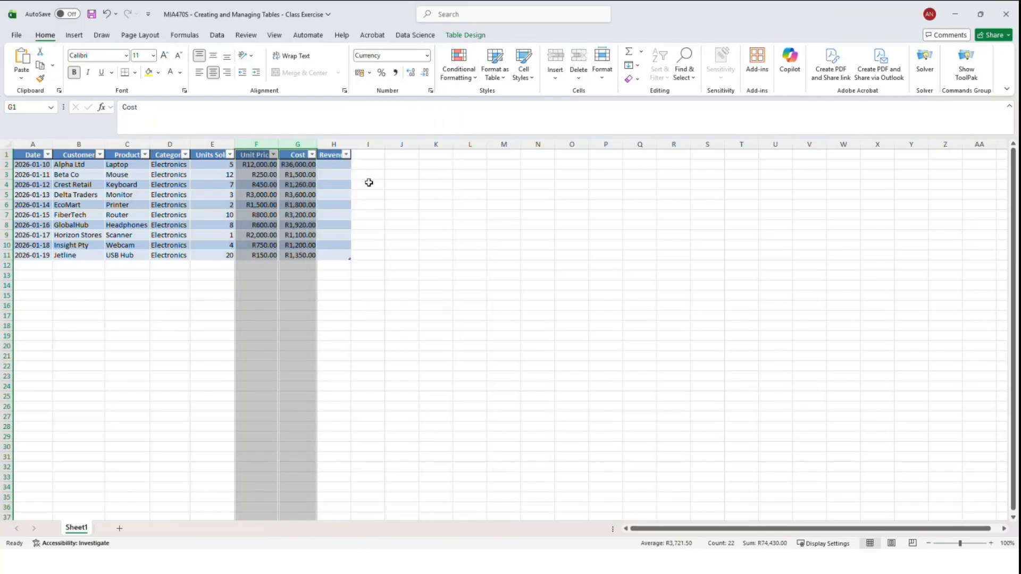
Step: Apply the Currency number format to the entire Revenue column
click(334, 144)
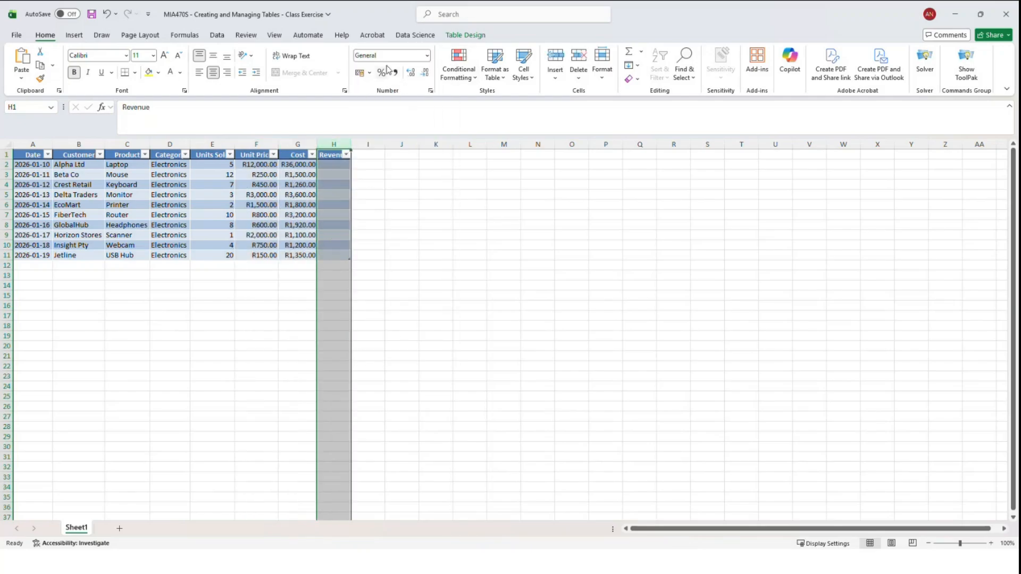
click(427, 55)
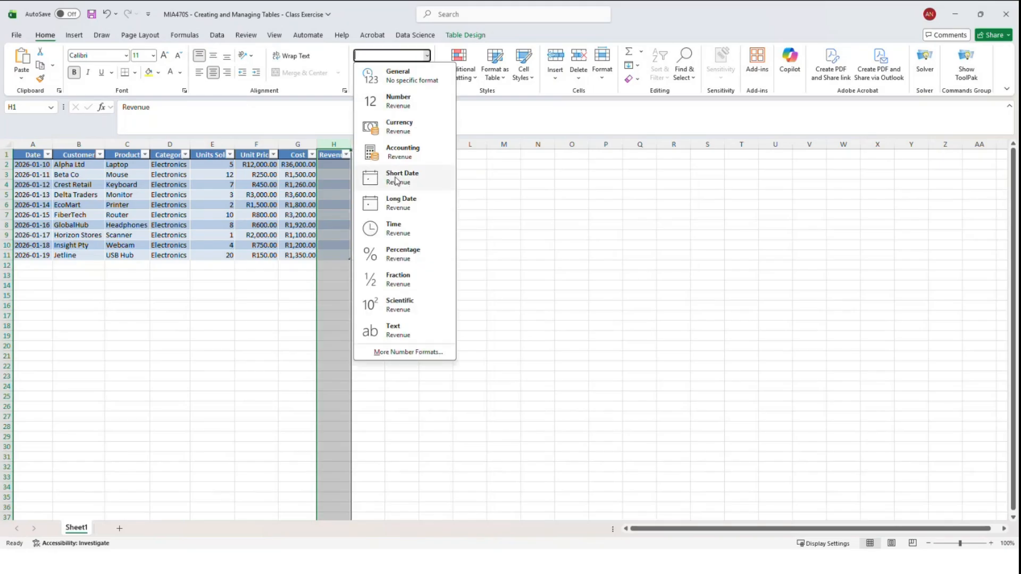
click(400, 130)
click(410, 256)
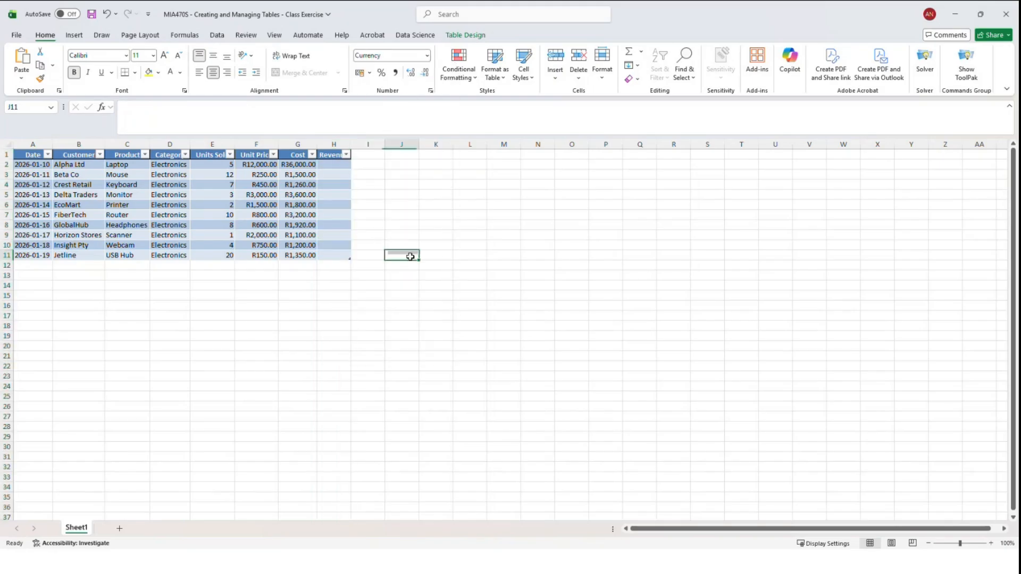
Step: Calculate the Revenue column from cell H2 with the structured formula =[@[Unit Price]]*[@[Units Sold]]
click(332, 166)
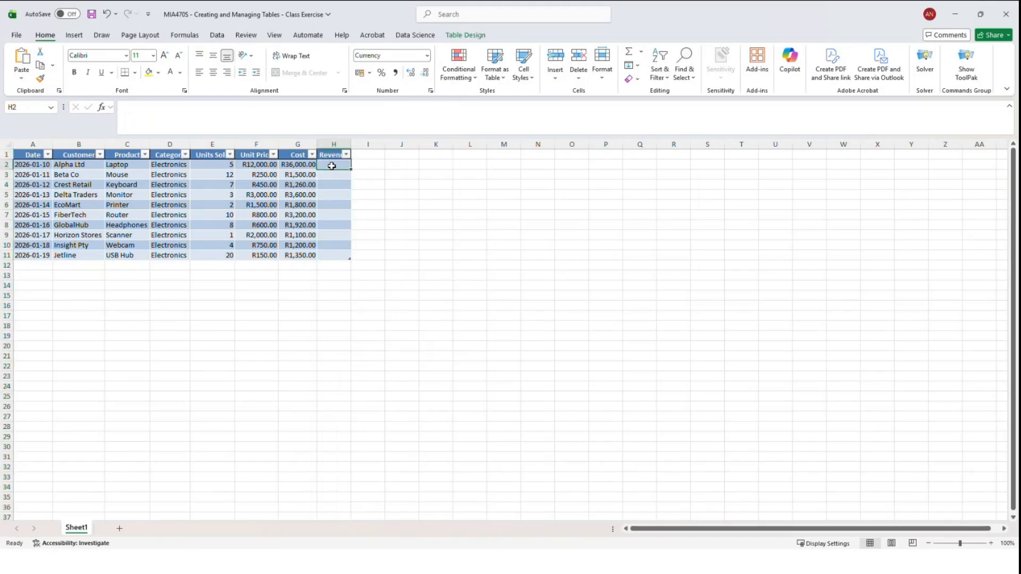
text(=)
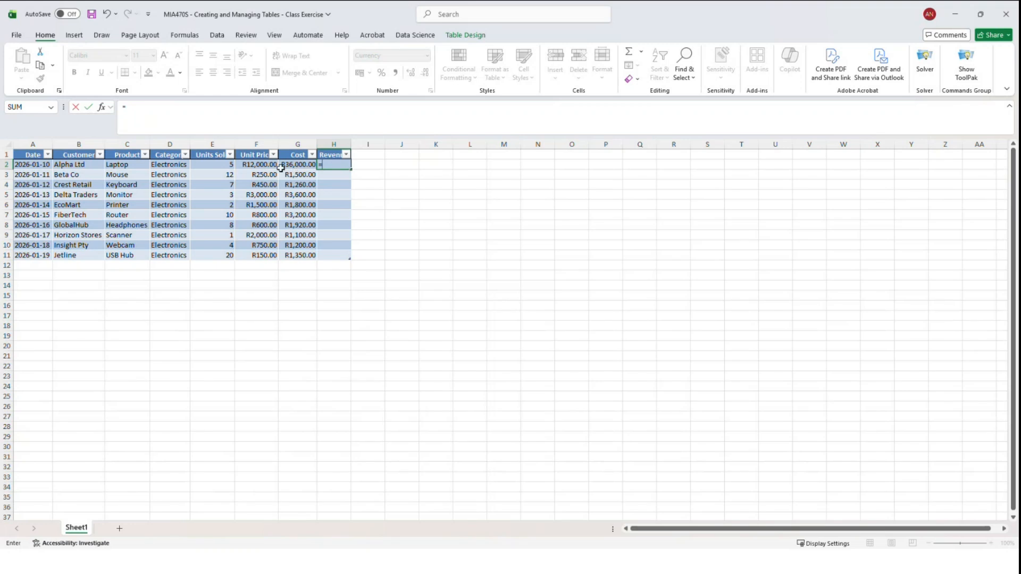
click(265, 165)
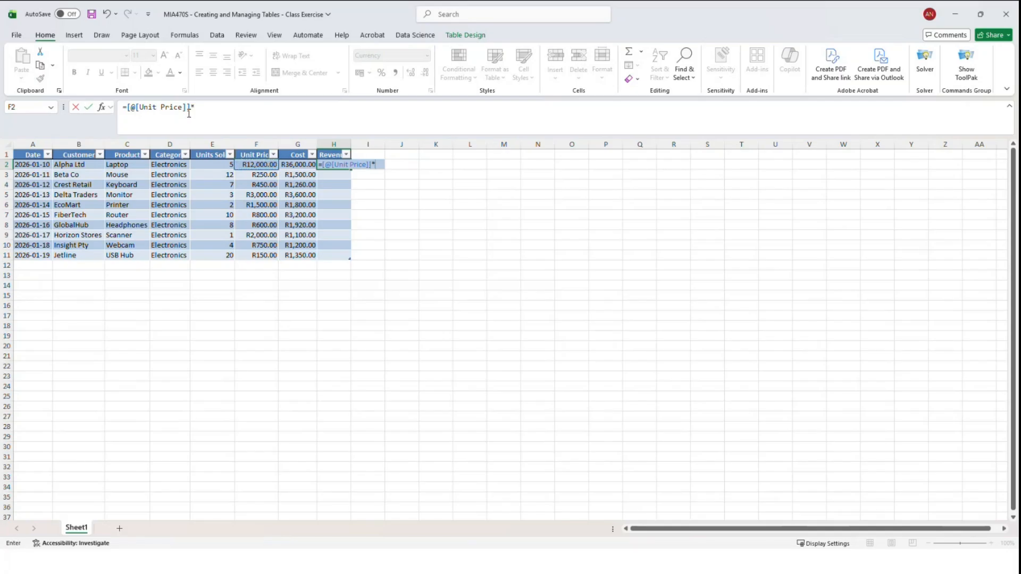
click(215, 166)
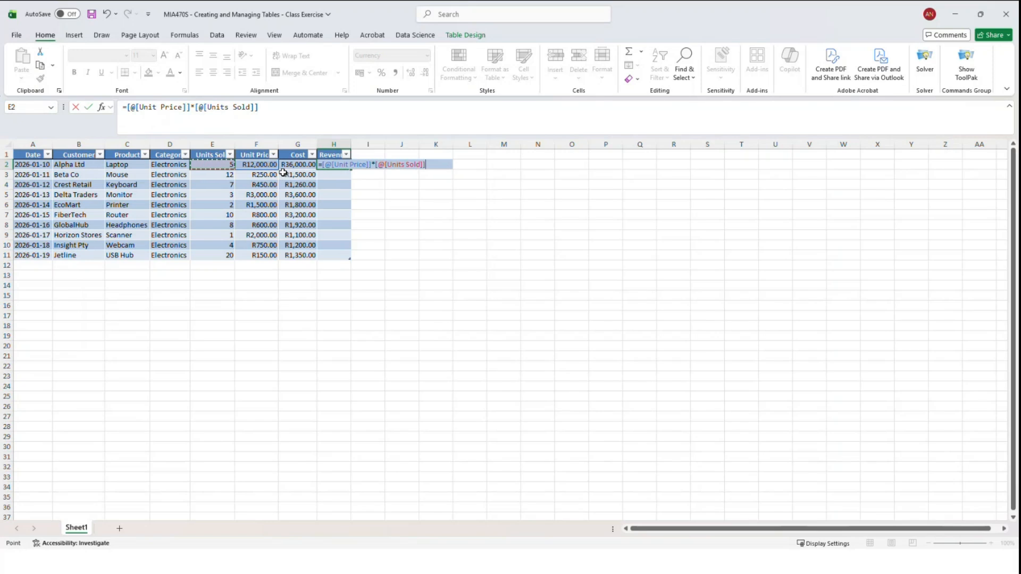
key(Return)
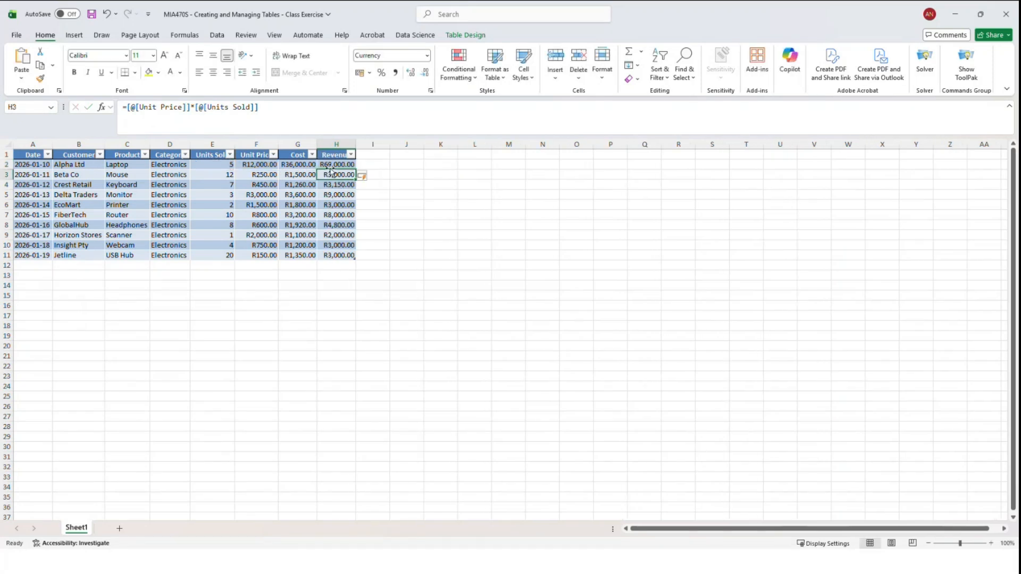
Step: Check the formula behind several rows of the Revenue column and the columns that it references
click(336, 196)
click(338, 236)
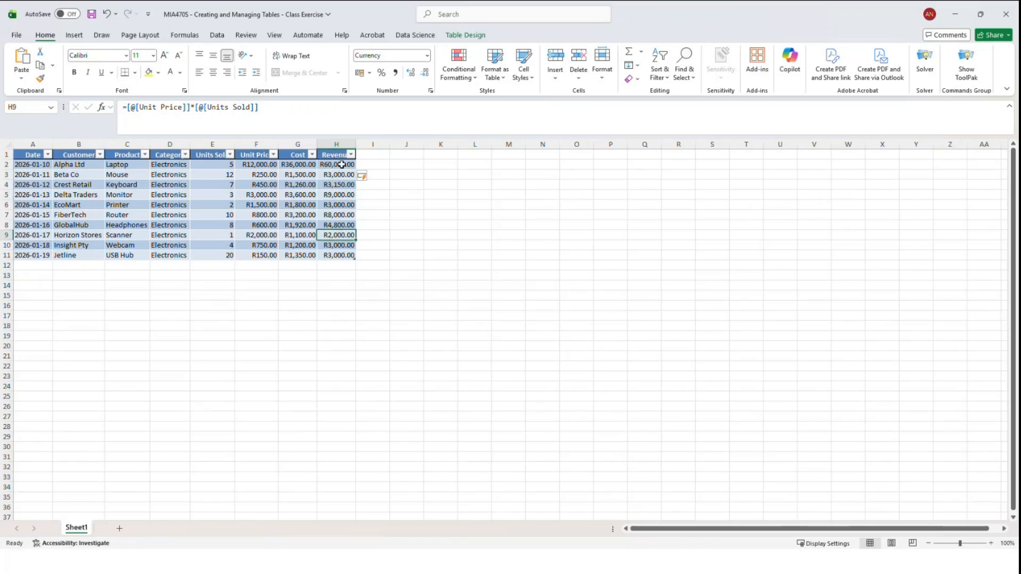
click(340, 155)
click(339, 184)
click(334, 225)
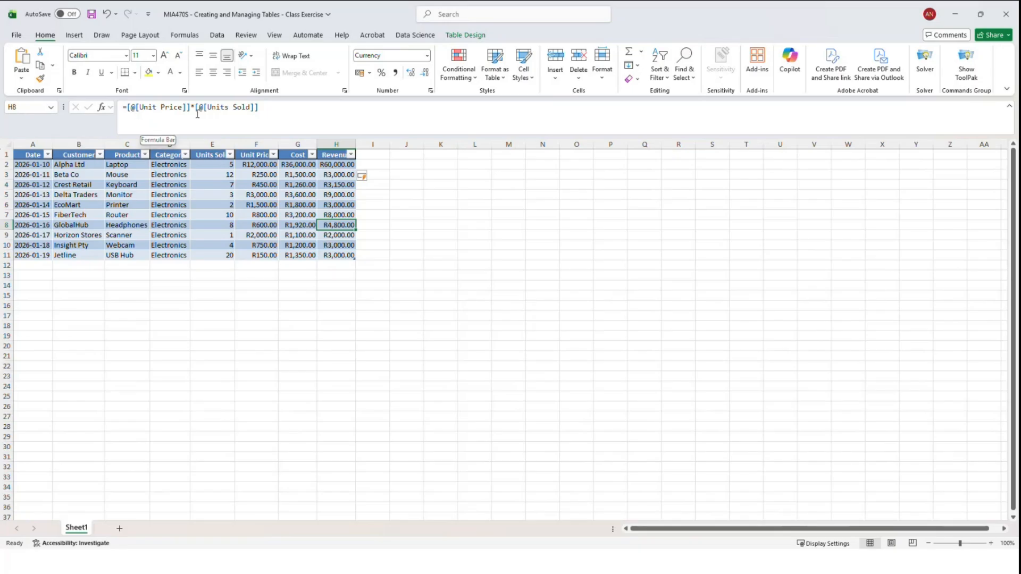
click(274, 109)
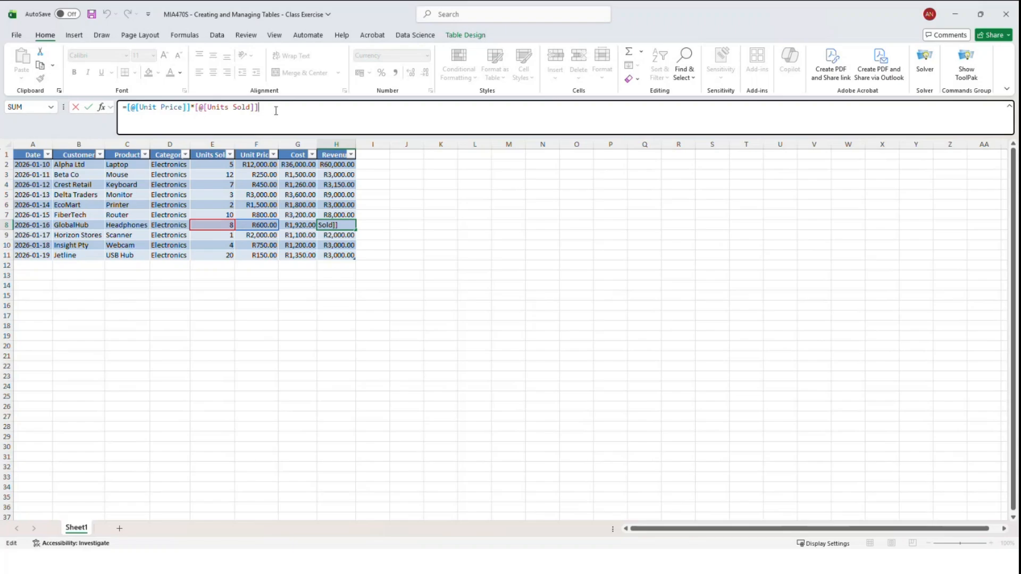
key(Return)
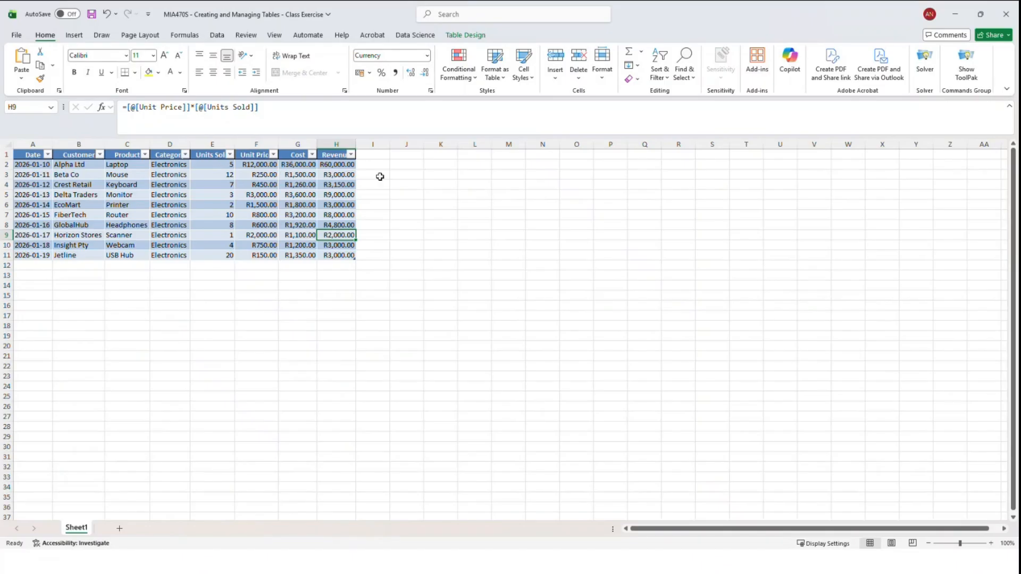
Step: Extend the table with a new column by entering the header Profit in cell I1, beside Revenue
click(297, 164)
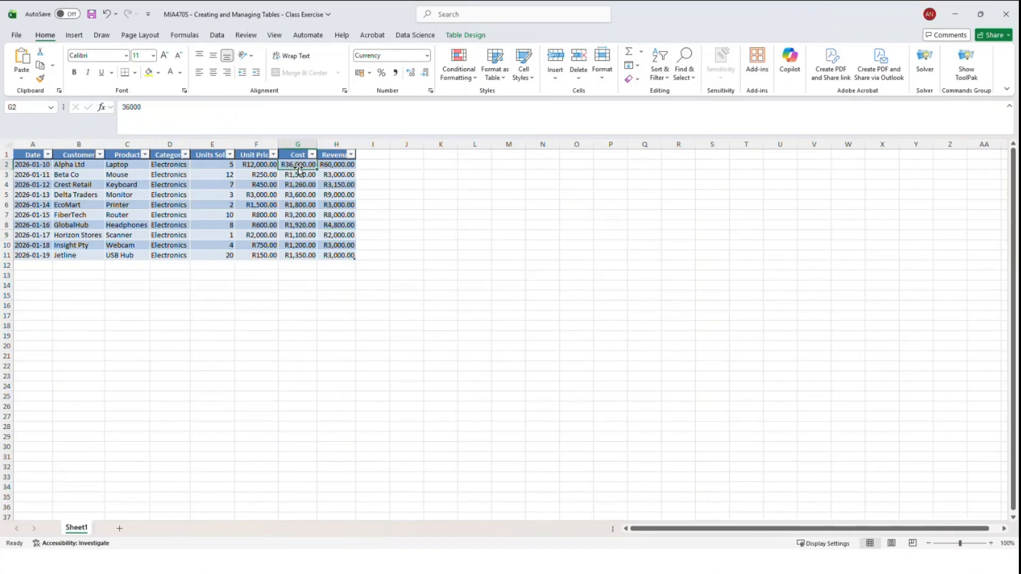
click(372, 166)
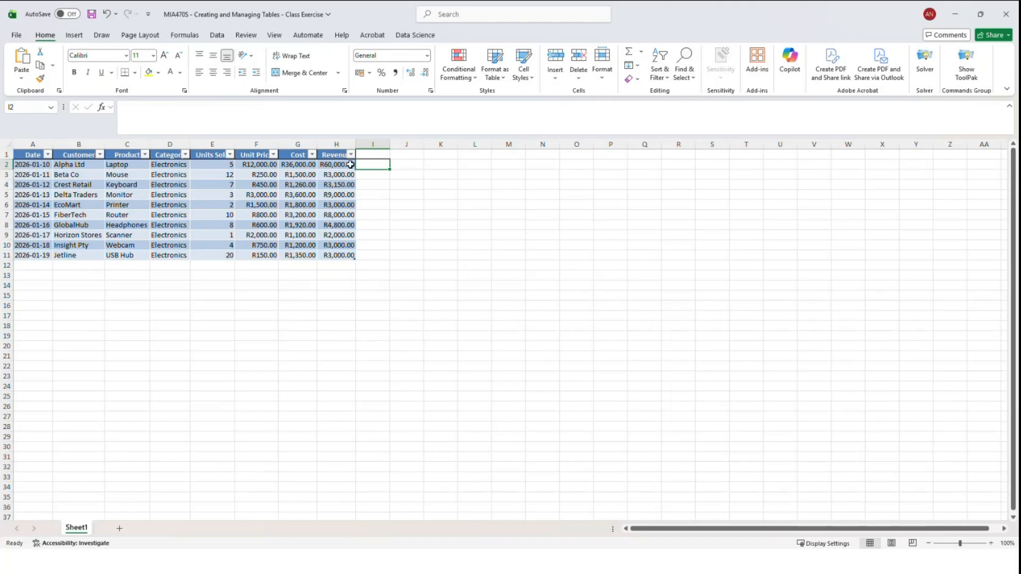
click(380, 156)
text(Profit)
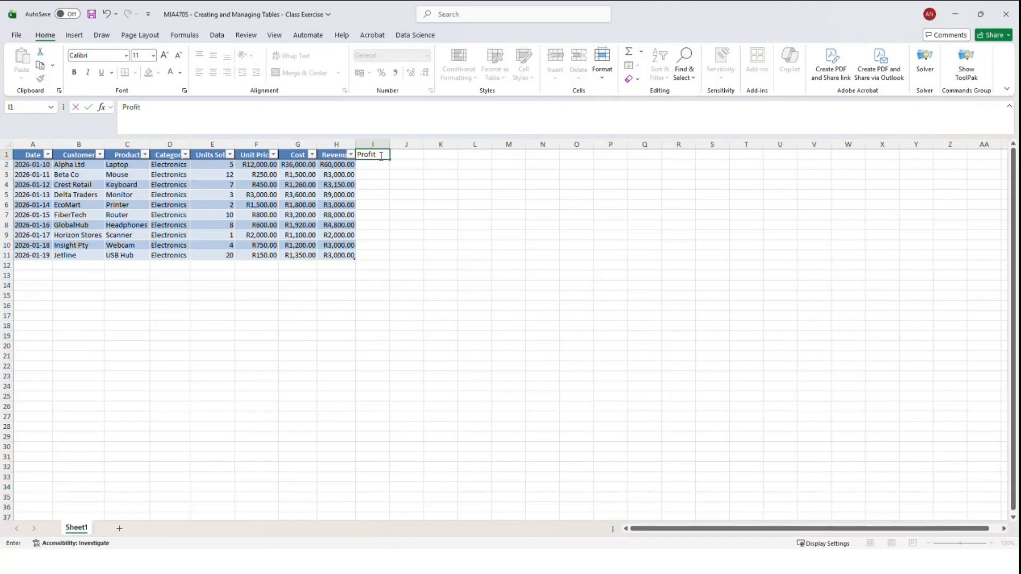
key(Return)
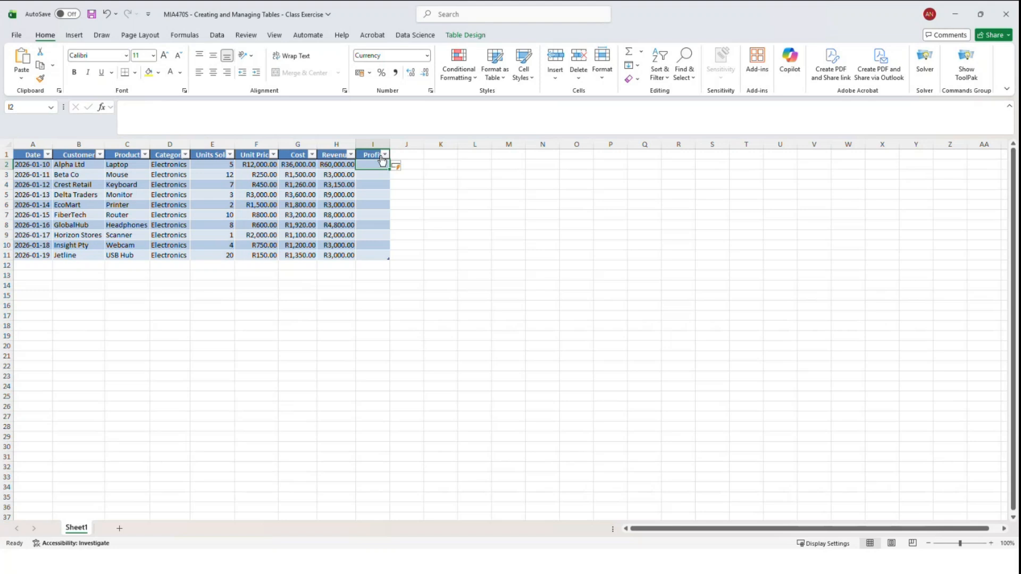
click(367, 154)
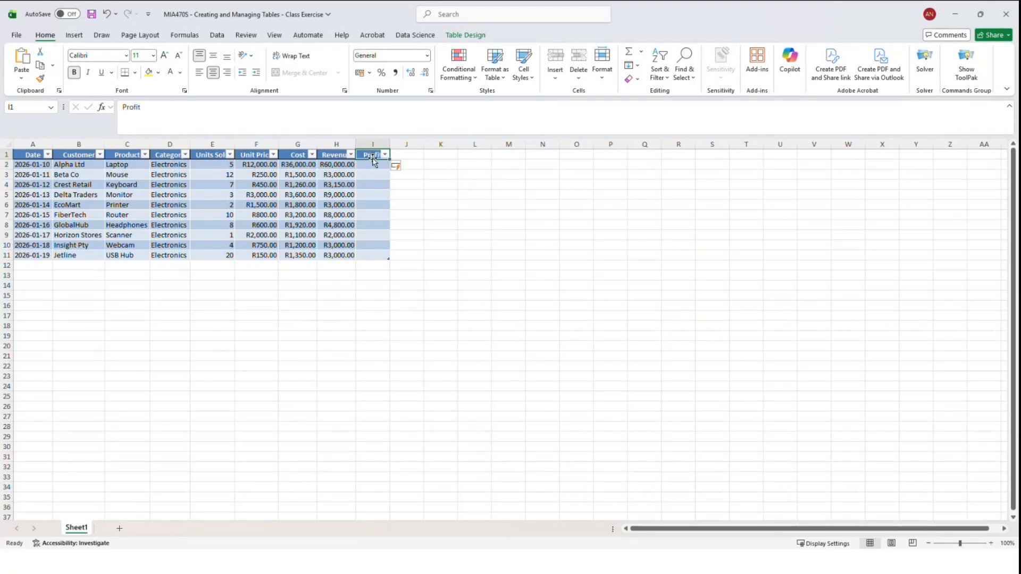
click(371, 165)
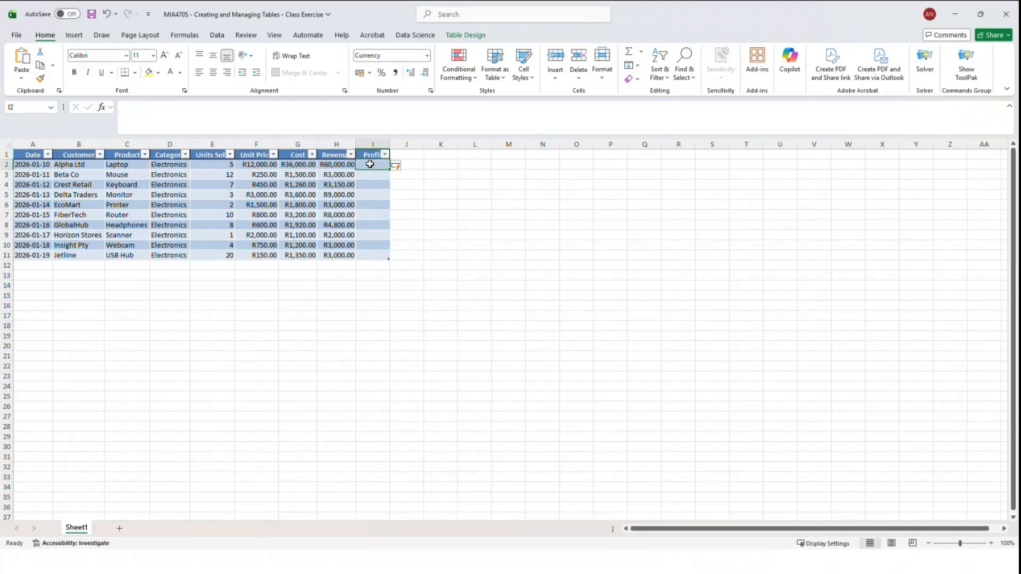
text(=)
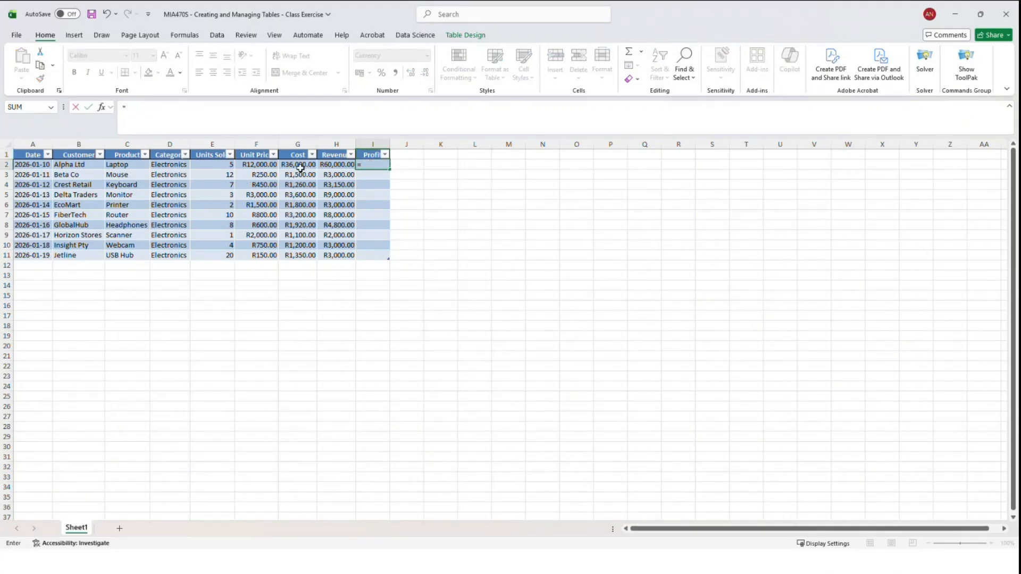
click(331, 164)
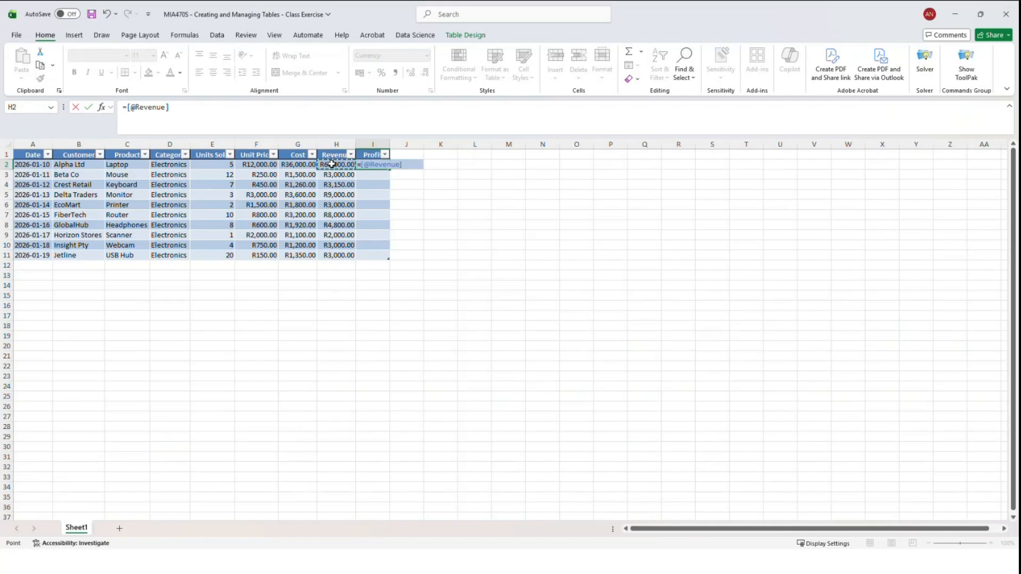
text(-)
click(297, 166)
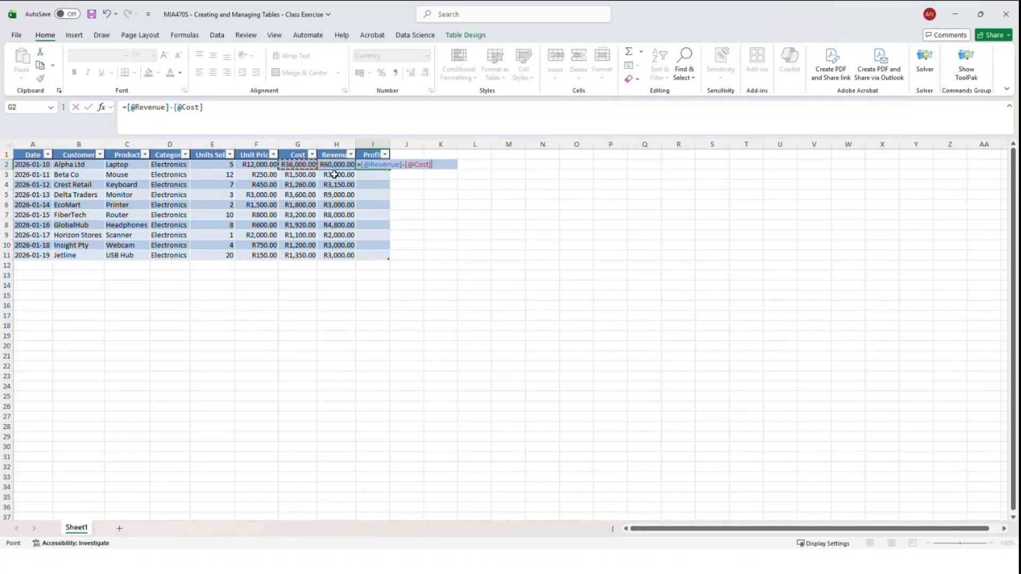
key(Return)
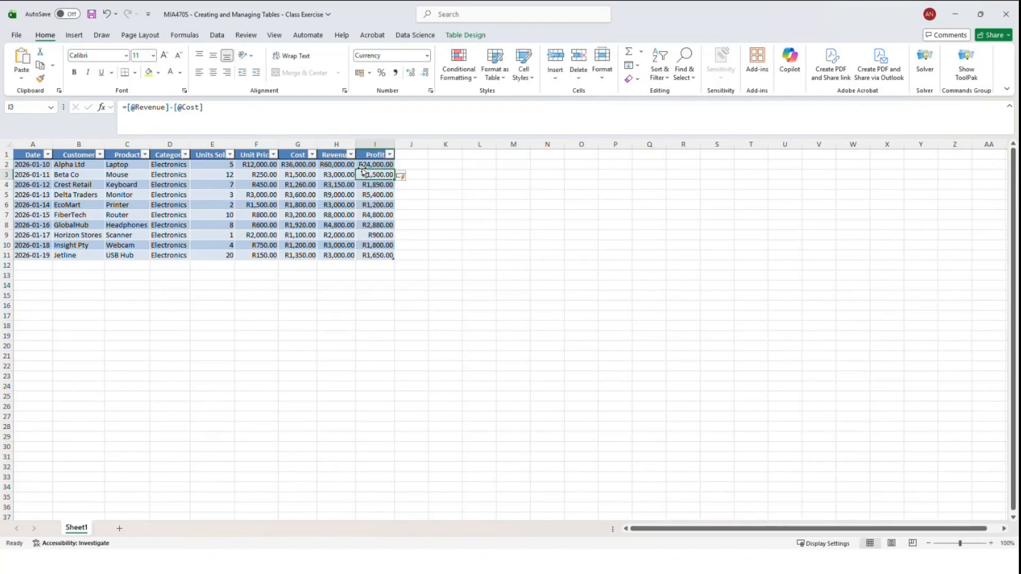
click(374, 165)
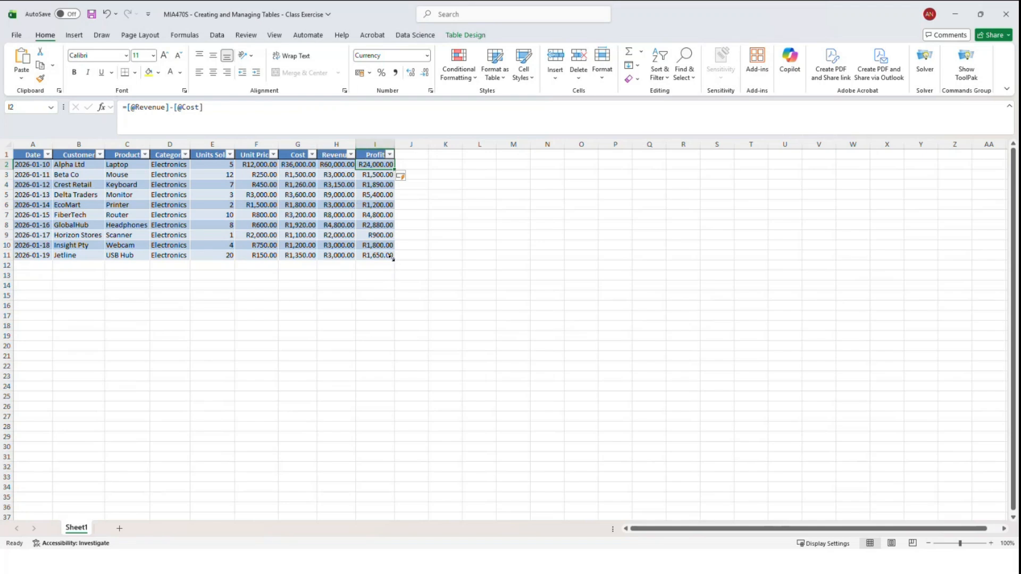
Step: Extend the table by one column beside Profit and enter the header % profit in cell J1
drag(410, 258, 422, 258)
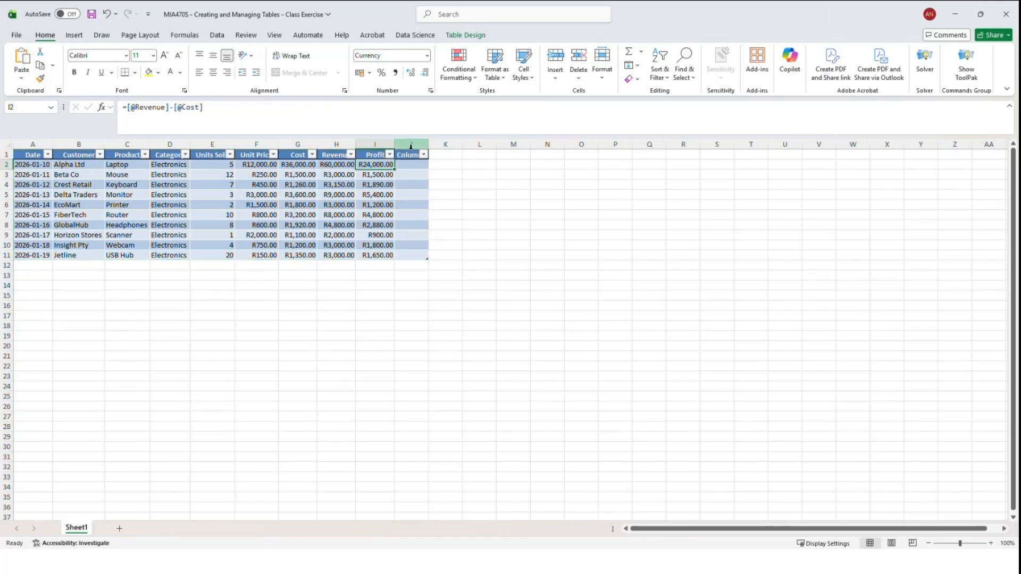
click(408, 154)
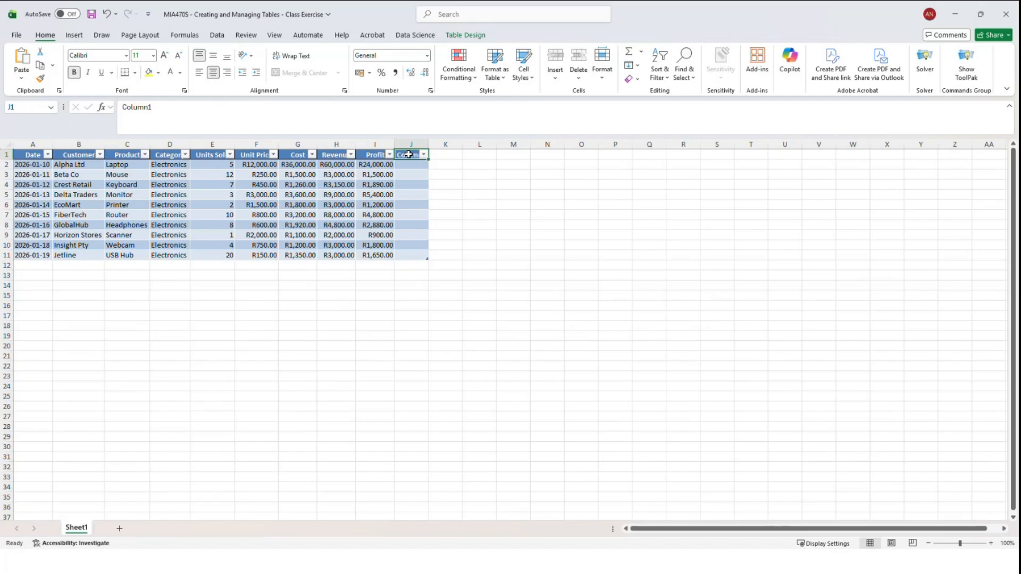
text(P)
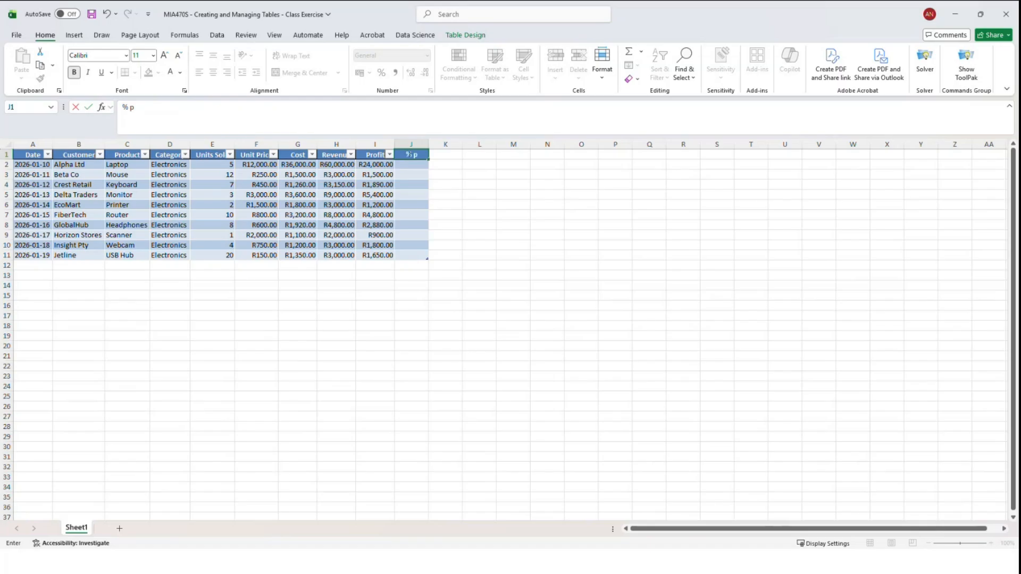
text( profiyt)
key(BackSpace)
text(t)
key(Return)
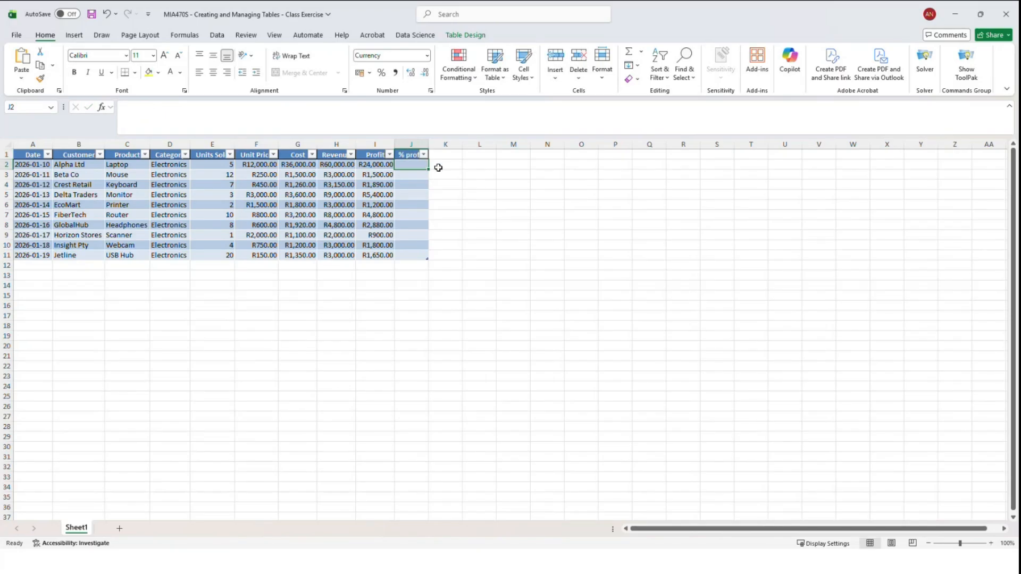
click(340, 165)
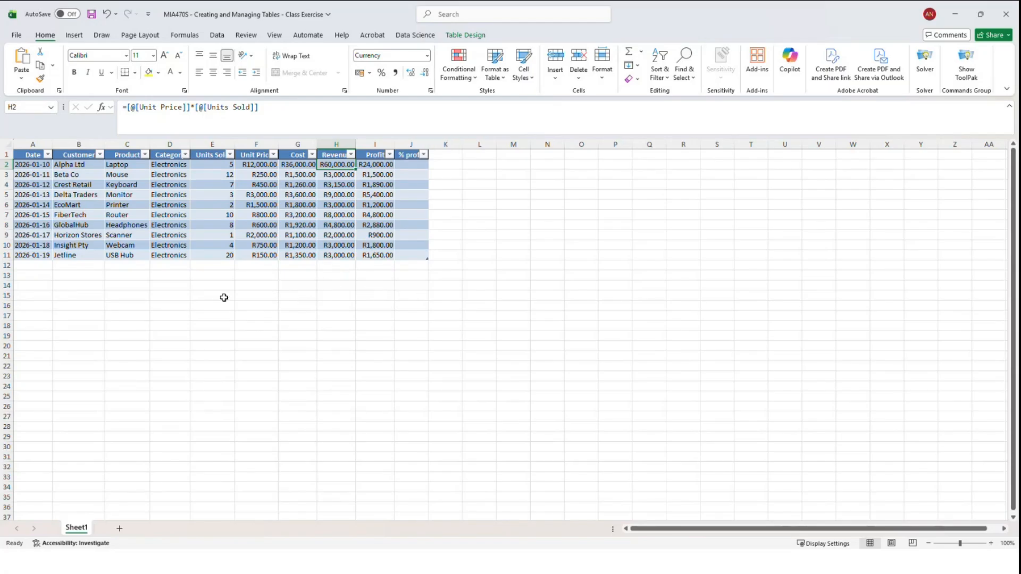
click(410, 164)
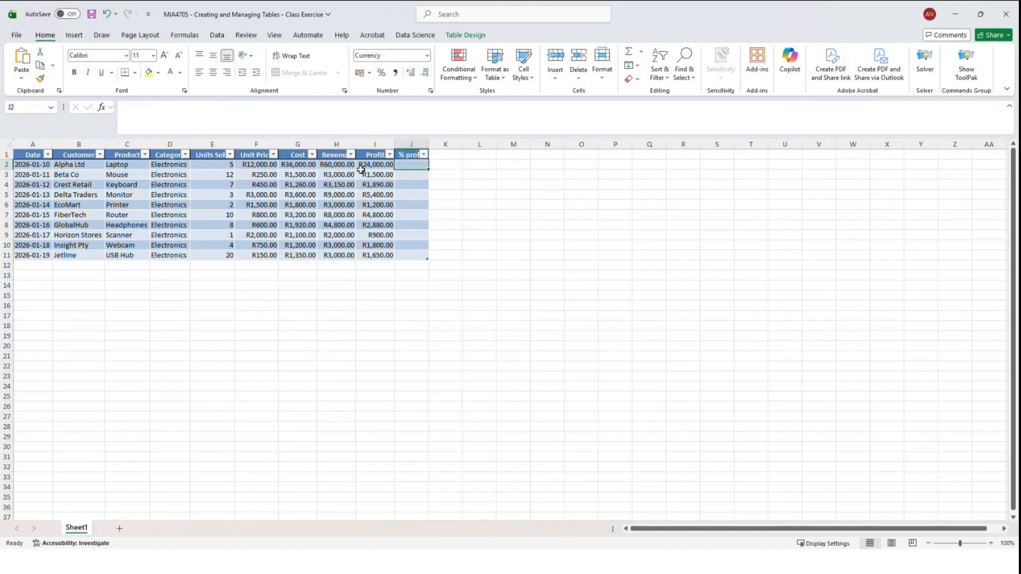
click(381, 168)
click(412, 166)
text(=)
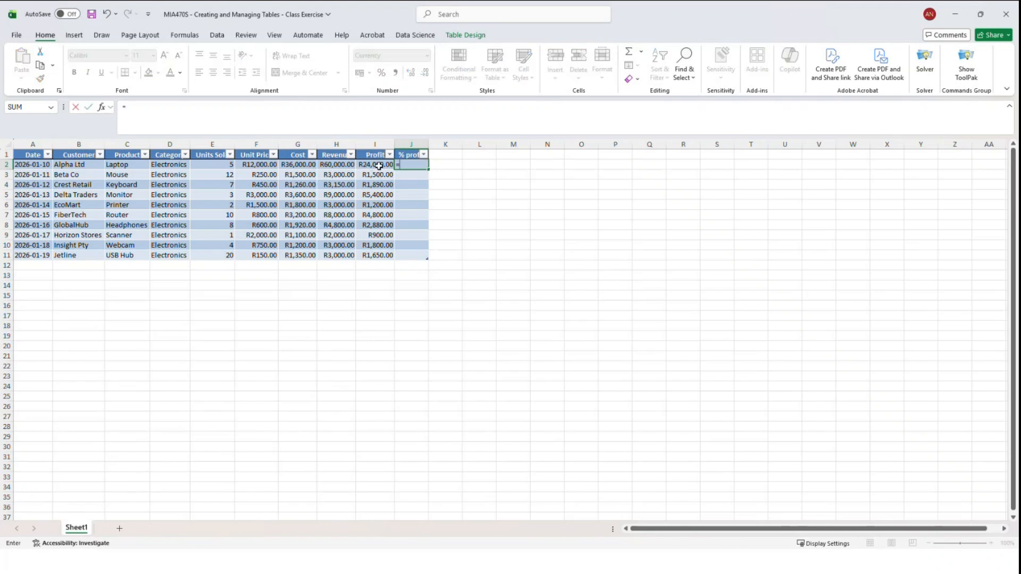
click(377, 164)
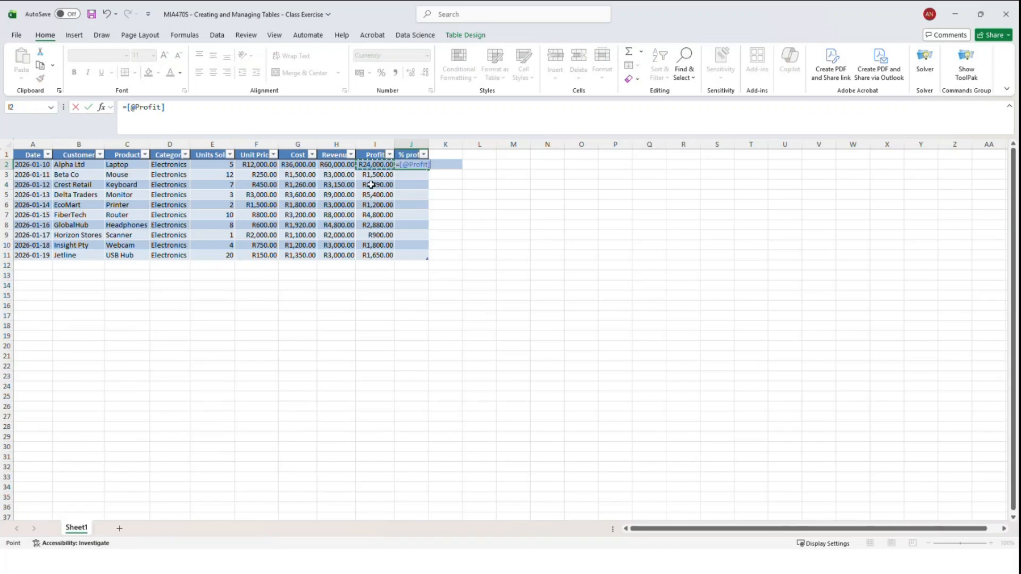
text(/)
click(298, 164)
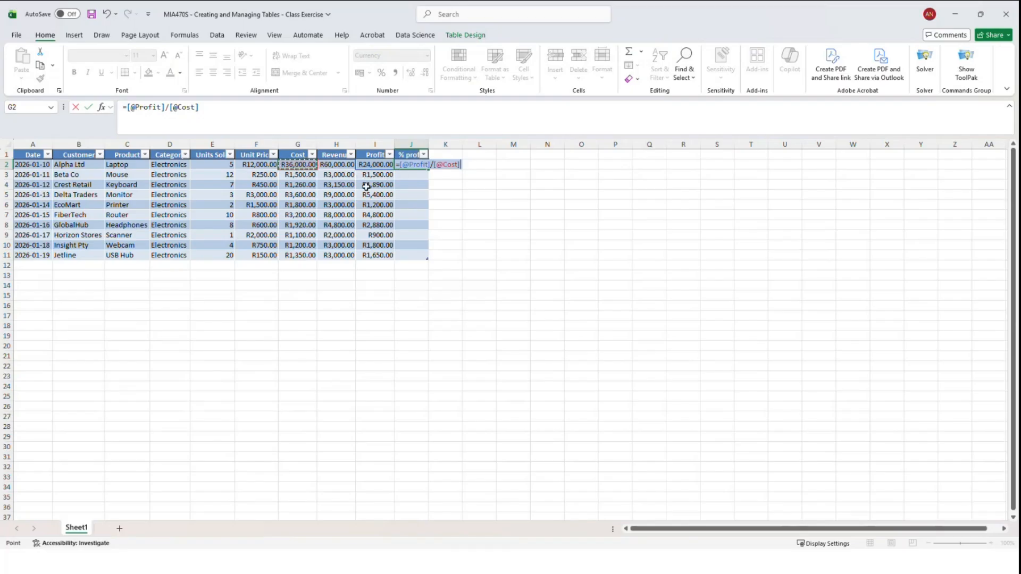
key(Return)
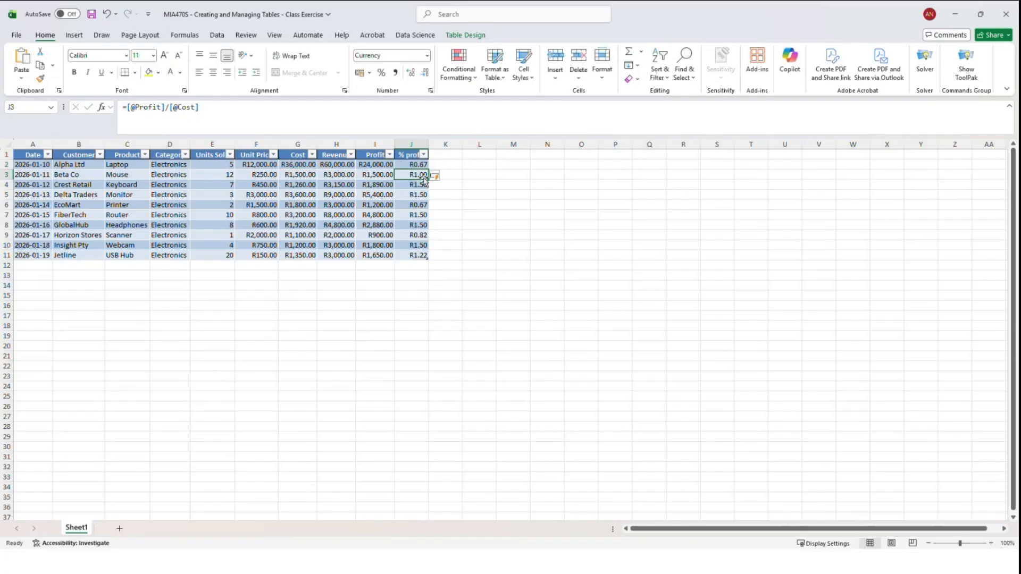
click(415, 165)
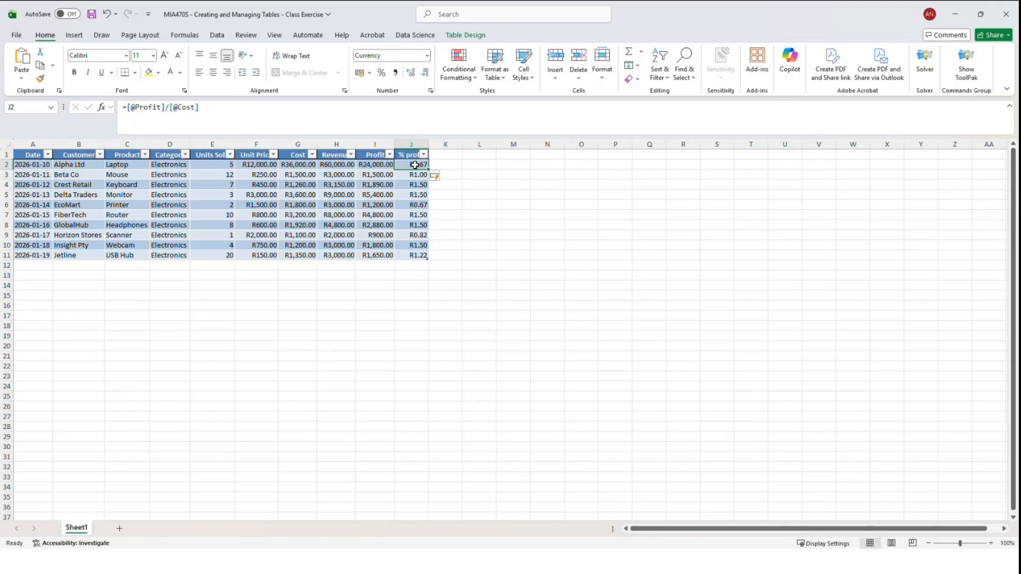
click(427, 57)
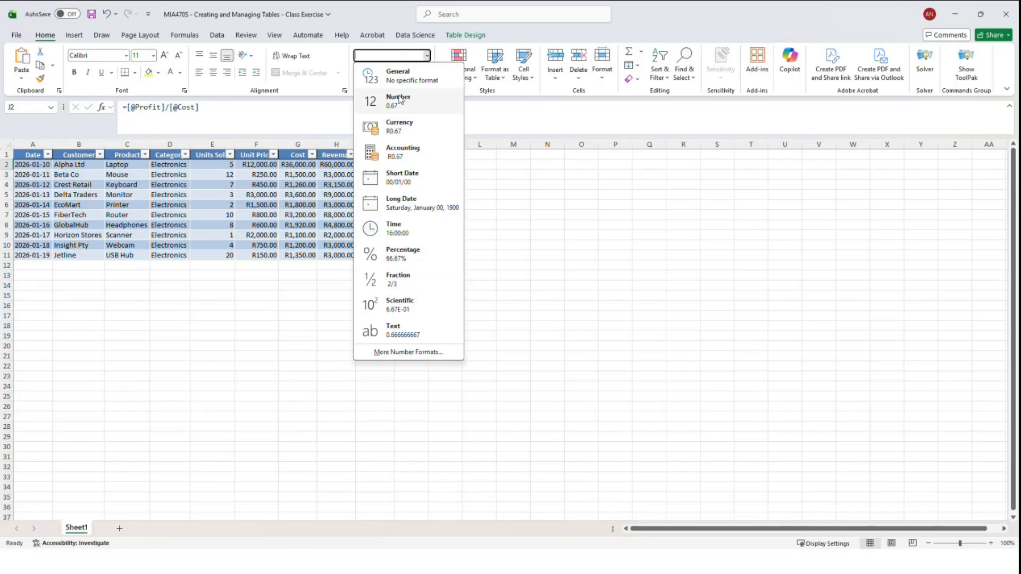
click(374, 232)
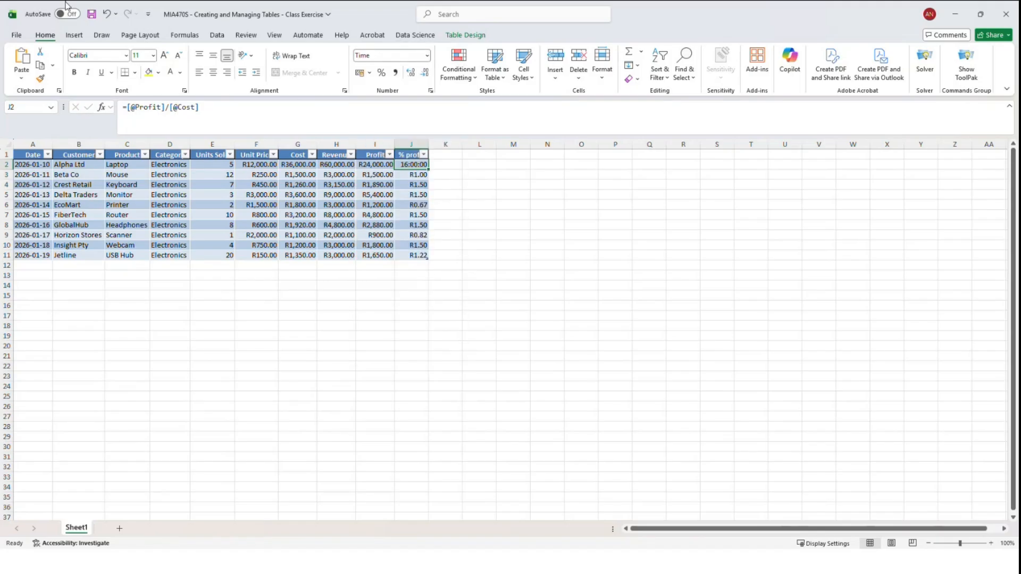
click(106, 13)
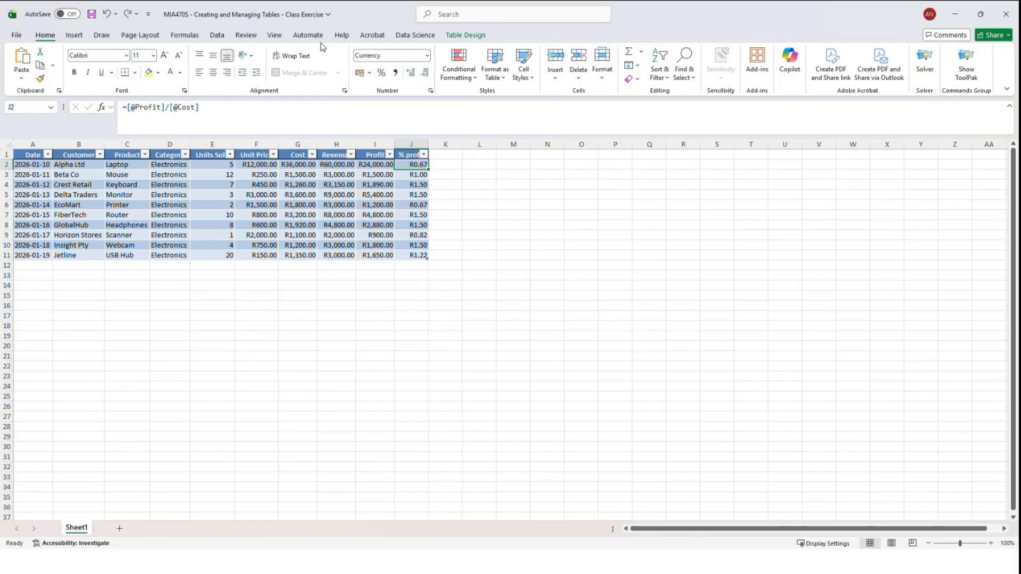
Step: Apply the Percentage number format to cell J2 and the percent style to cells J3 to J11
click(427, 56)
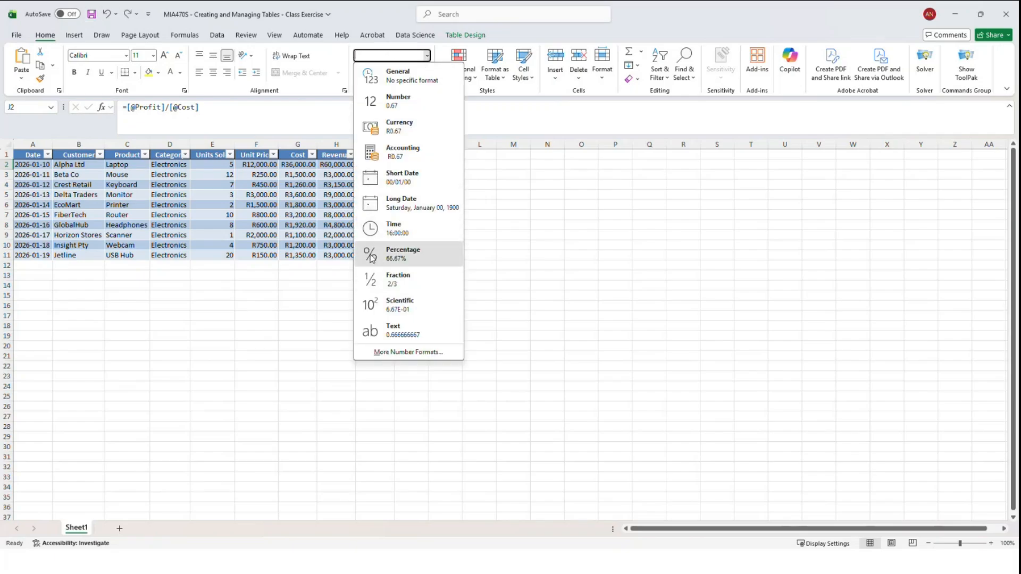
click(407, 250)
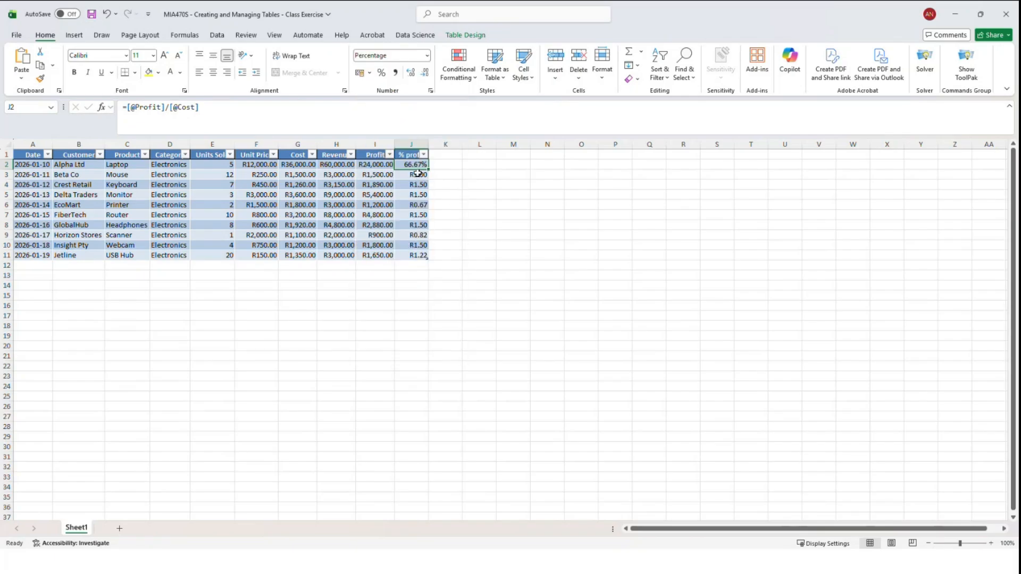
drag(418, 174, 419, 256)
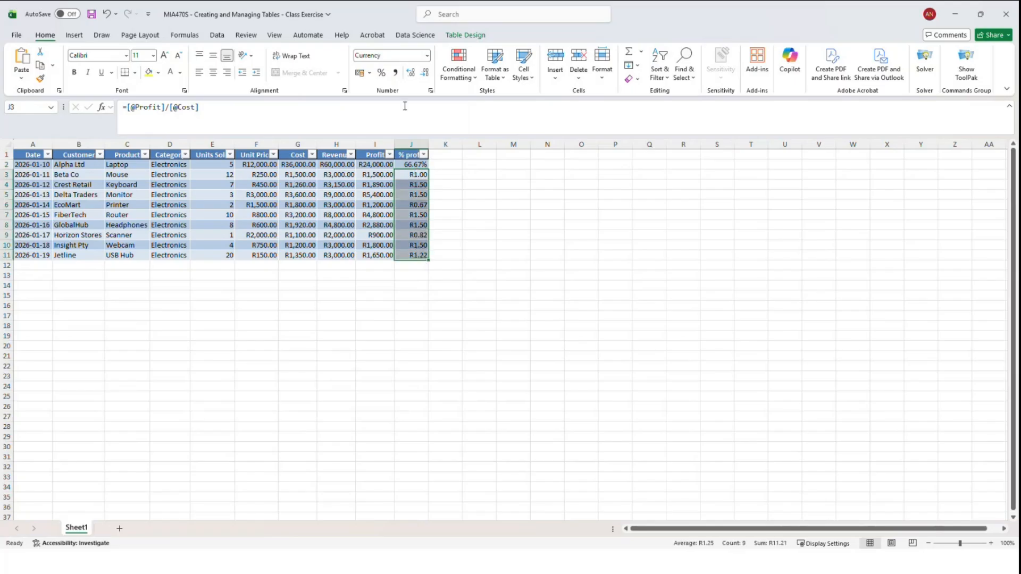
click(382, 74)
click(446, 194)
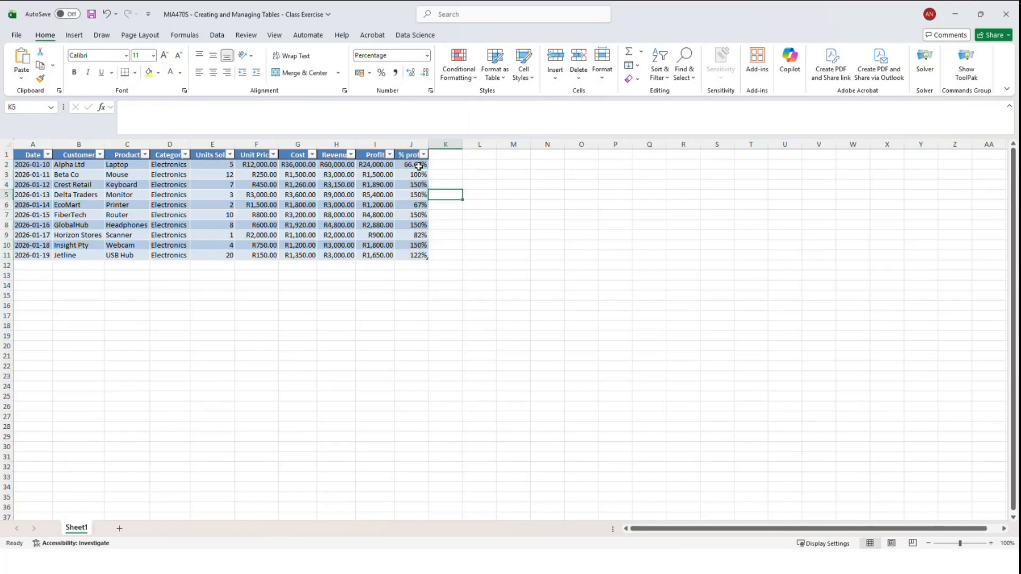
drag(420, 166, 417, 254)
key(Delete)
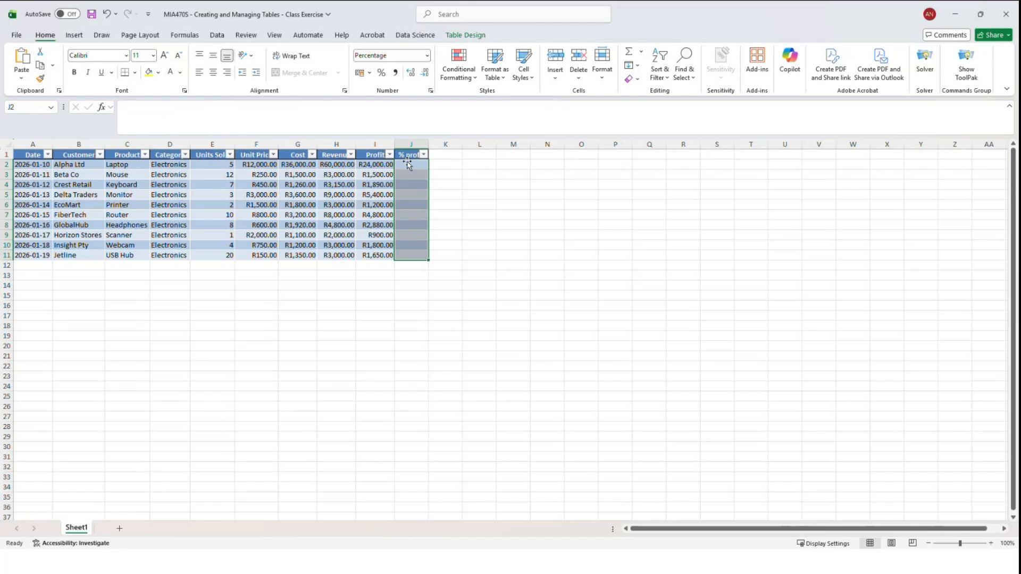
click(407, 164)
click(456, 186)
click(416, 166)
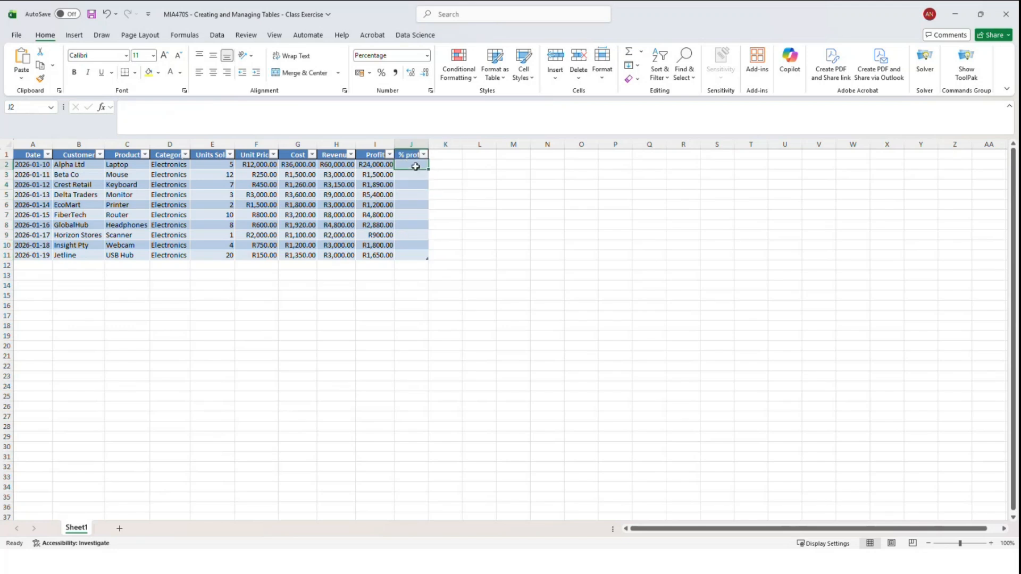
text(=)
click(376, 165)
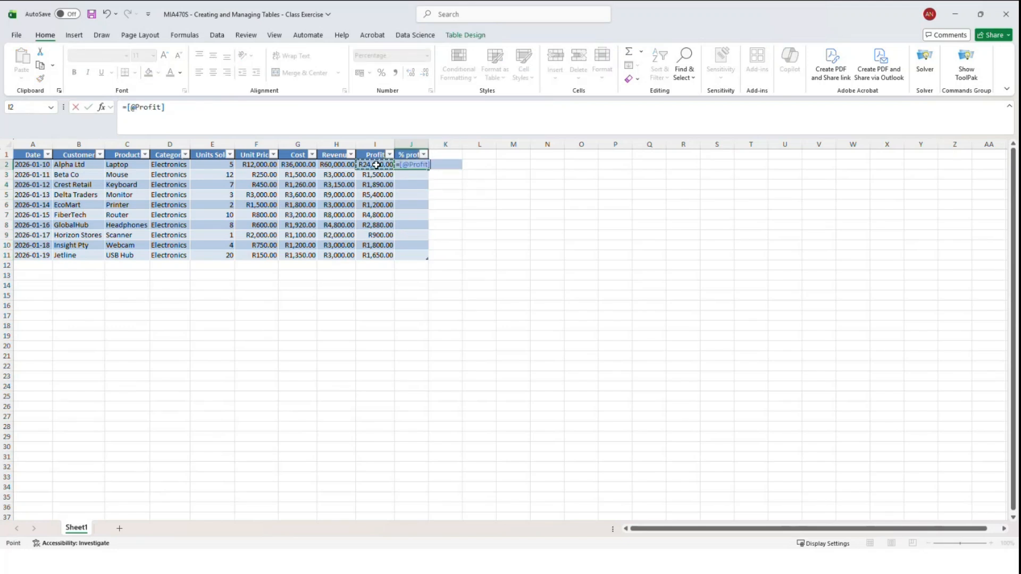
text(/)
click(337, 165)
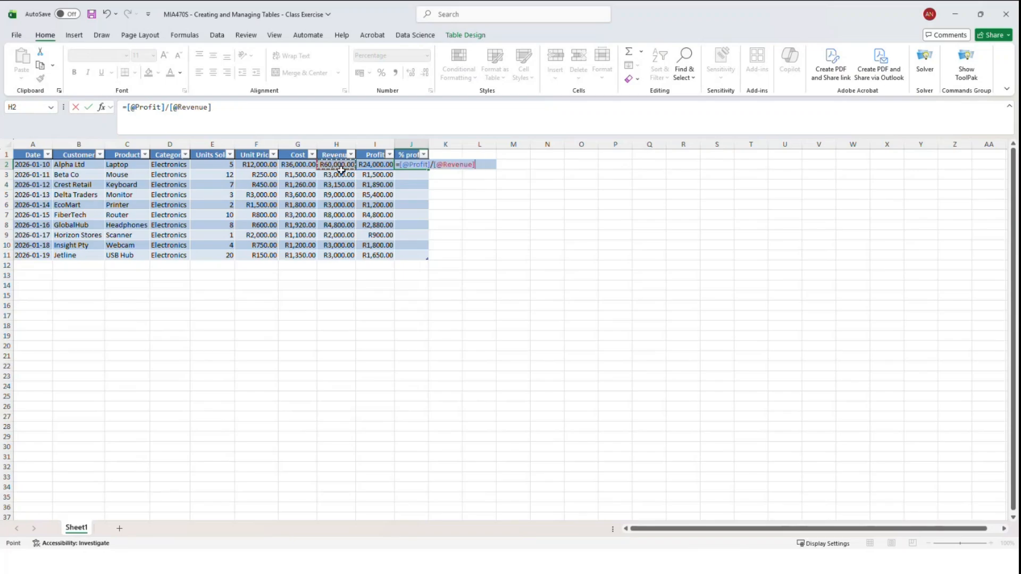
key(Return)
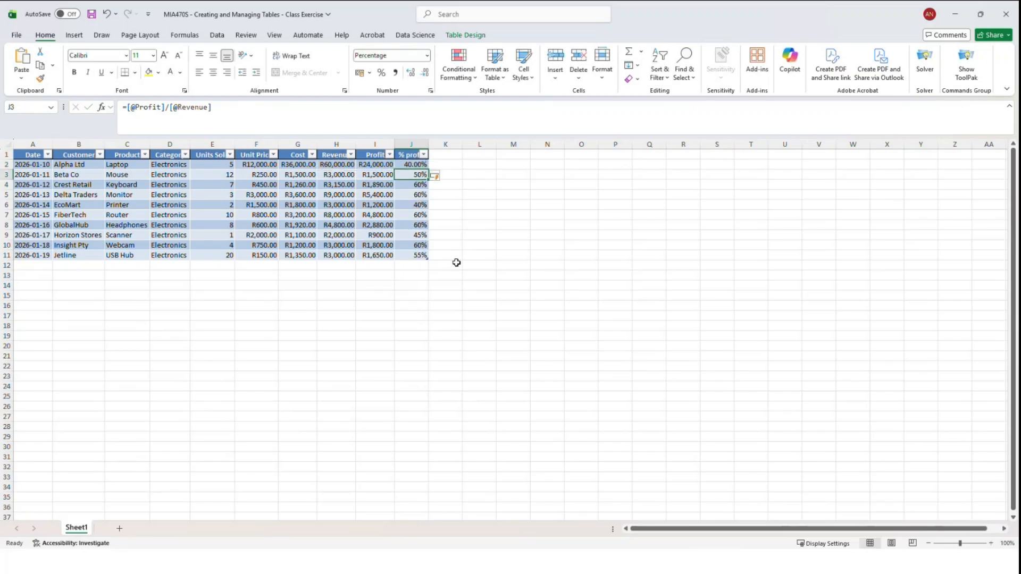
Step: Reduce the percentage in cell J2 to zero decimal places
click(416, 165)
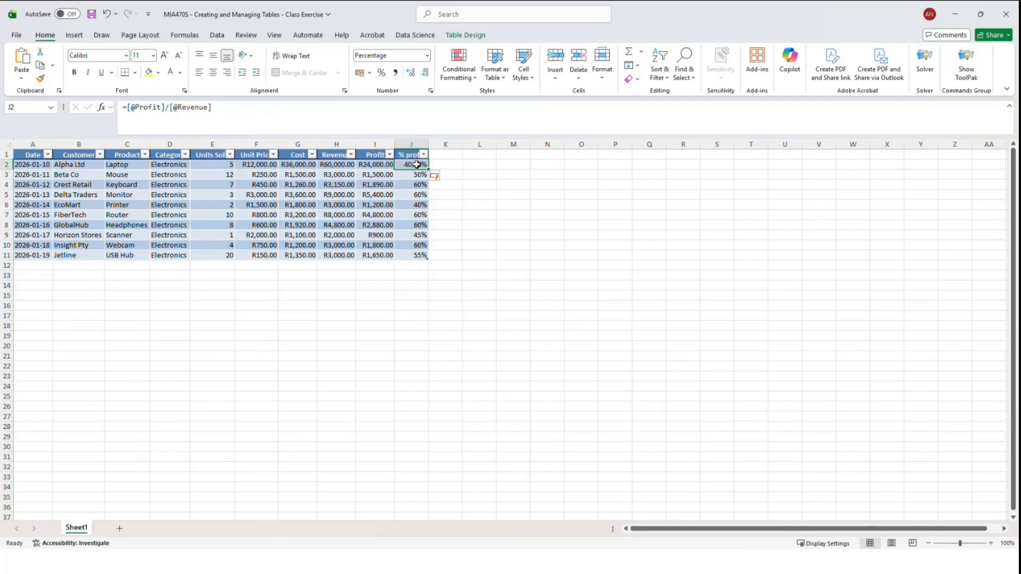
double_click(425, 76)
click(411, 295)
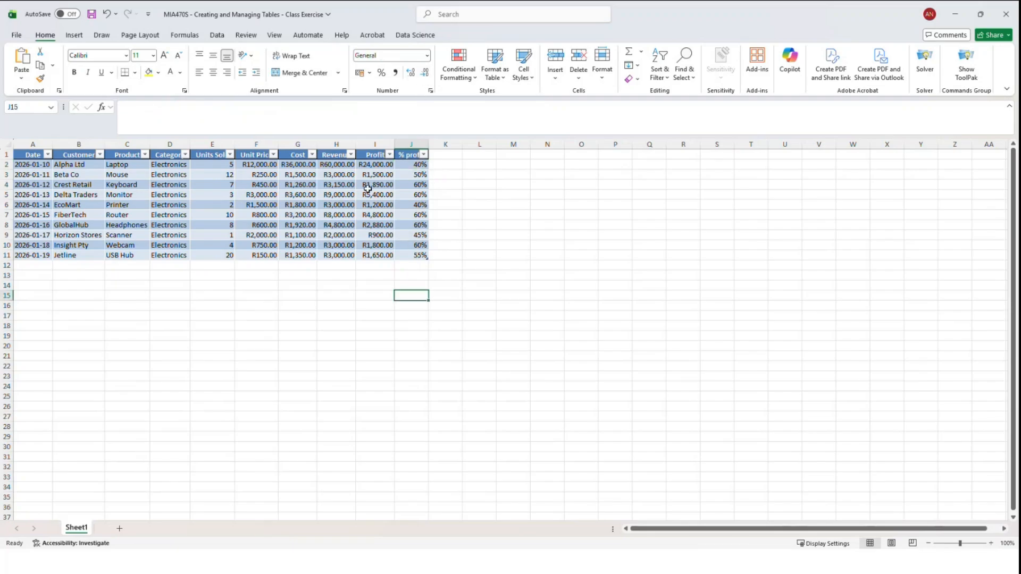
Step: Review the Revenue formula in the first data row and the entries in the Unit Price and Cost columns
click(336, 163)
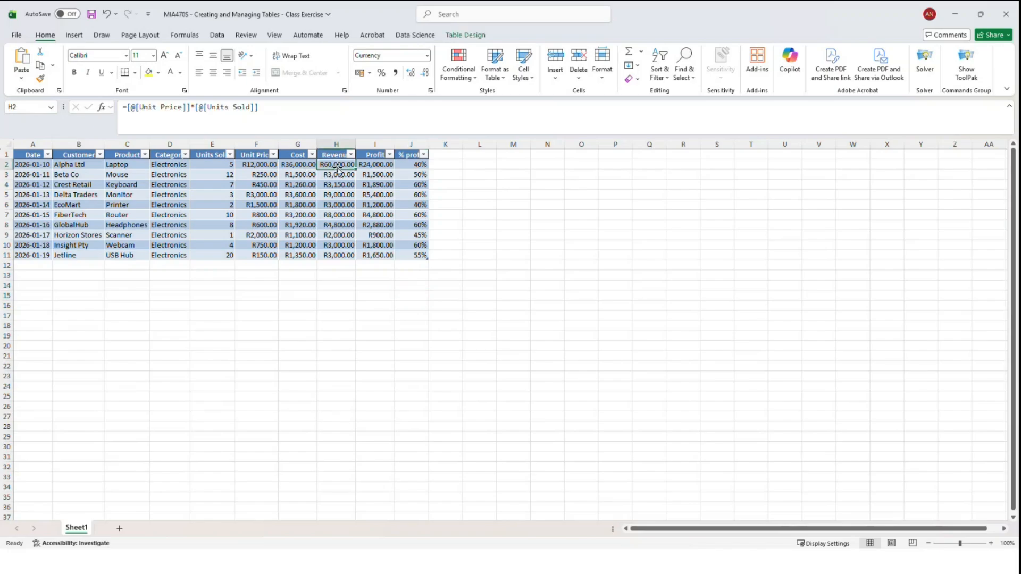
click(335, 154)
click(300, 166)
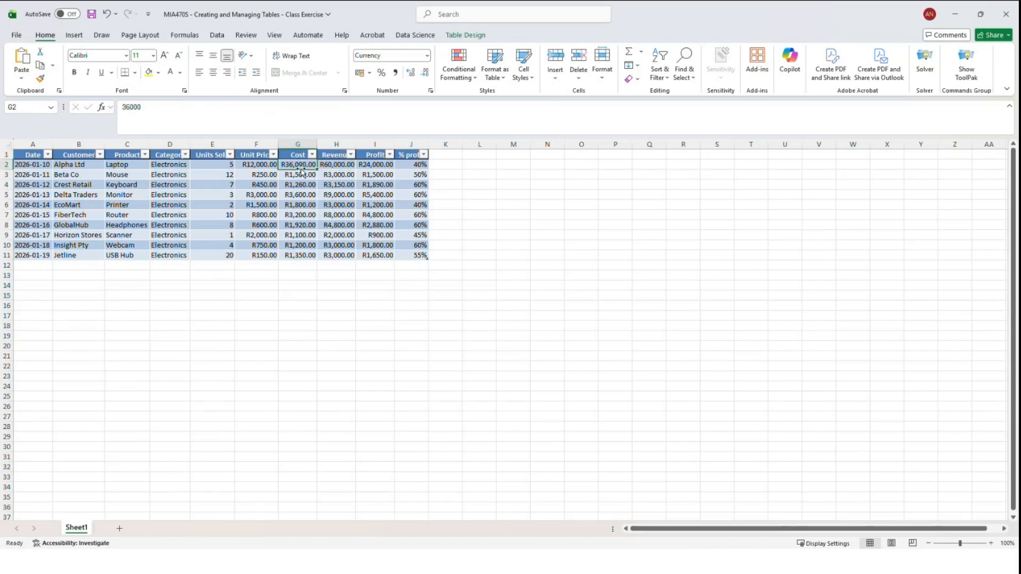
click(253, 197)
click(296, 167)
click(300, 196)
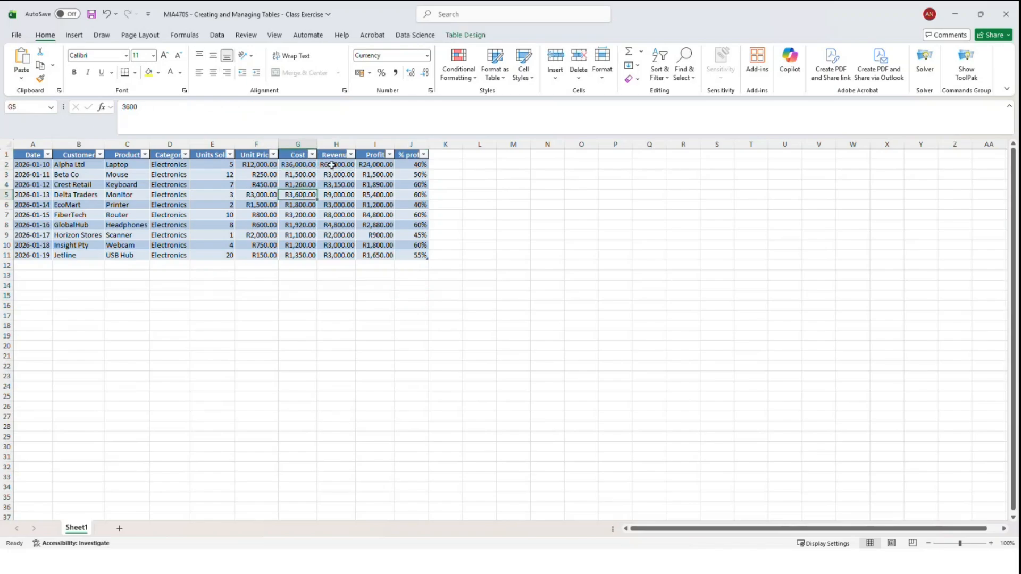
Step: Review the structured formulas in the first data row of the Revenue, Profit and % profit columns
click(336, 156)
click(336, 165)
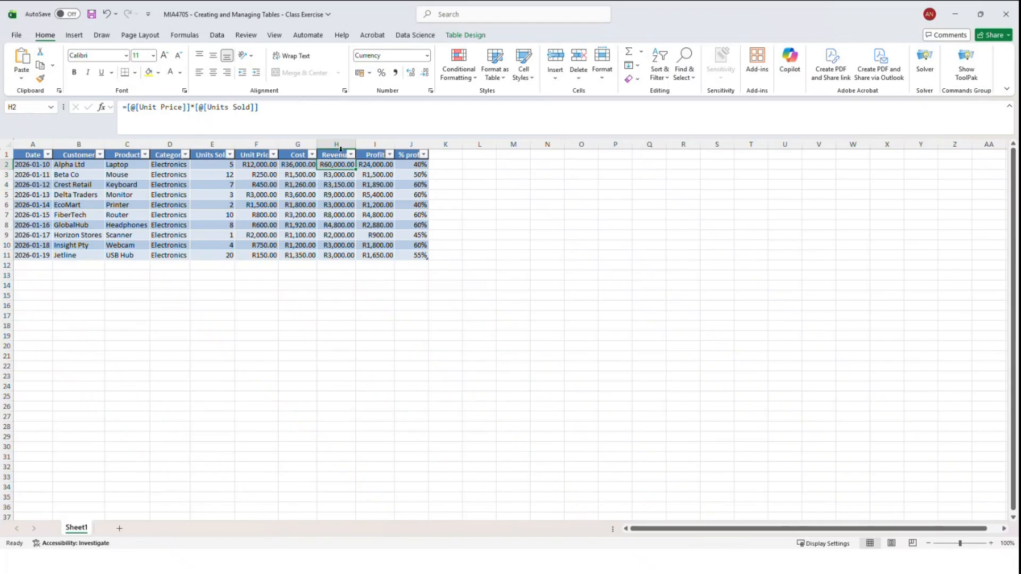
click(367, 165)
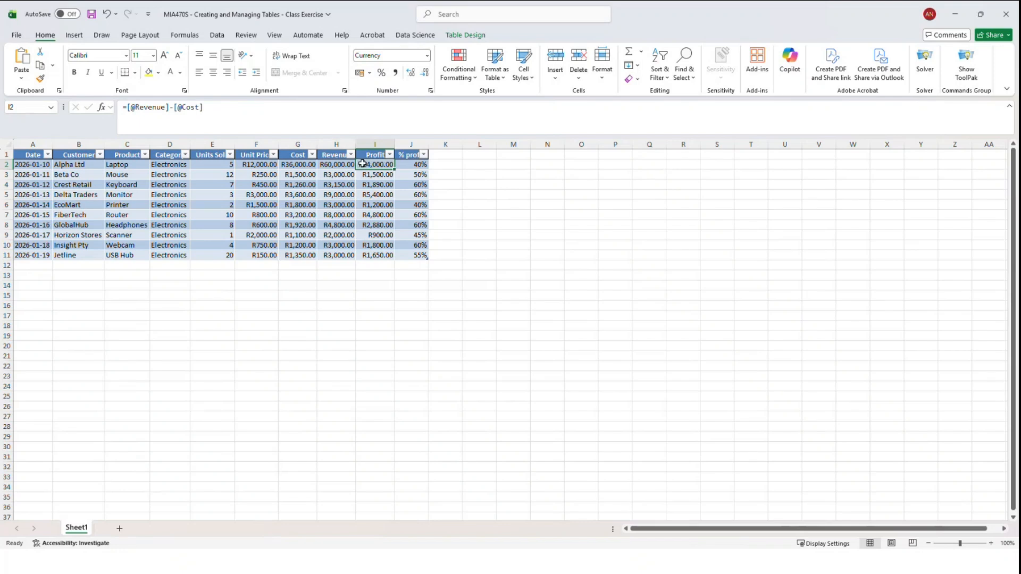
click(213, 108)
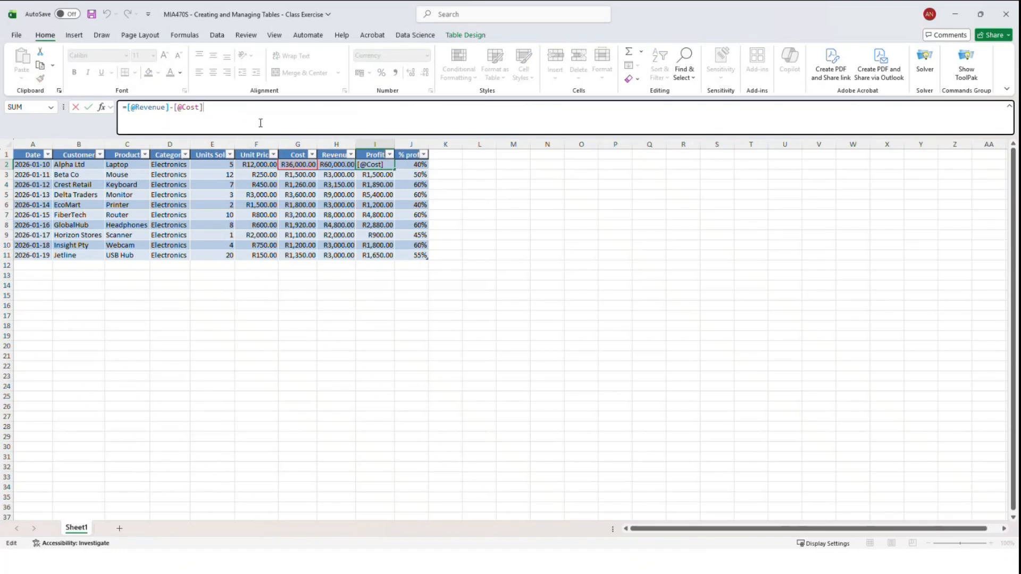
key(Return)
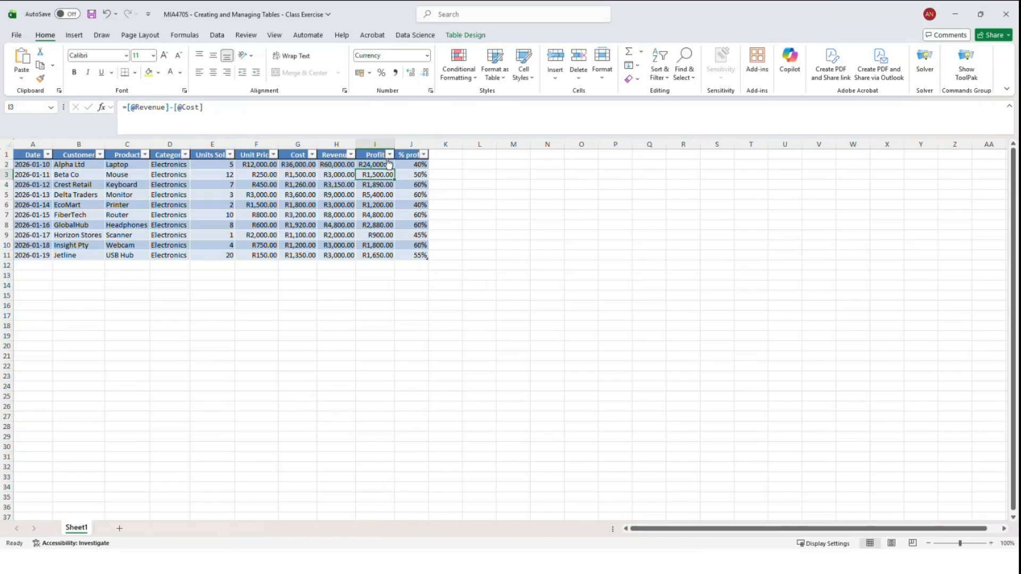
click(415, 164)
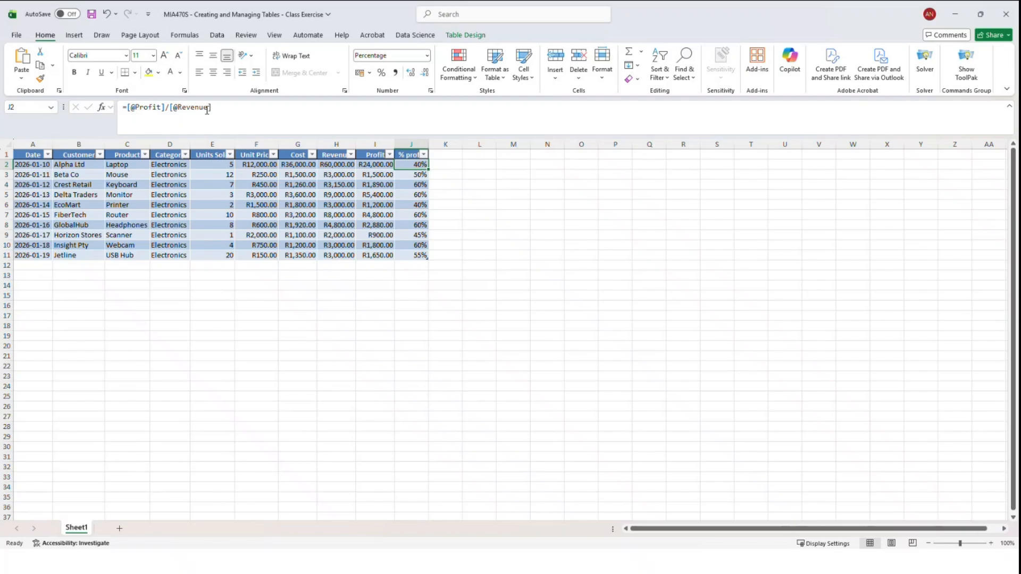
click(239, 113)
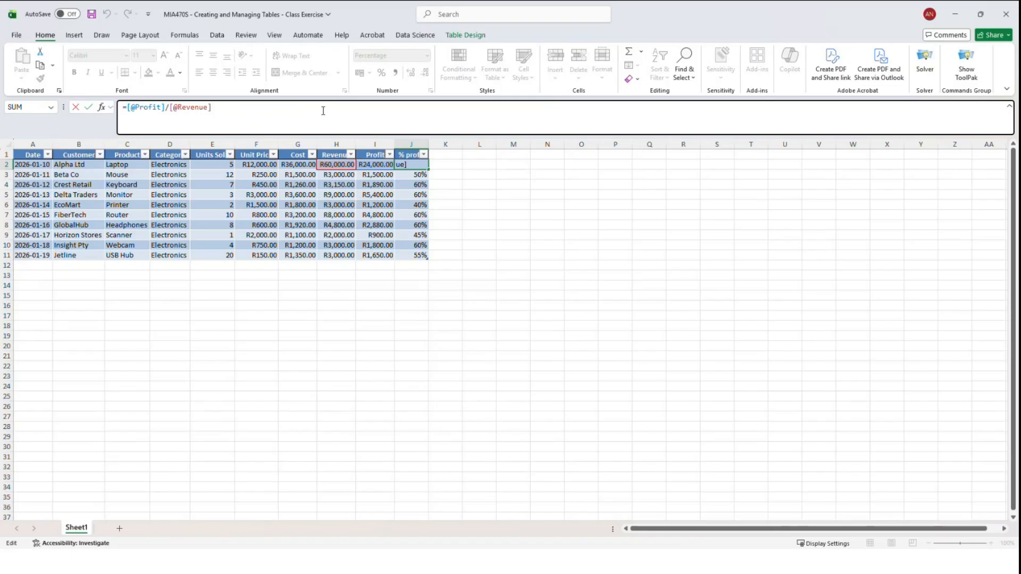
key(Return)
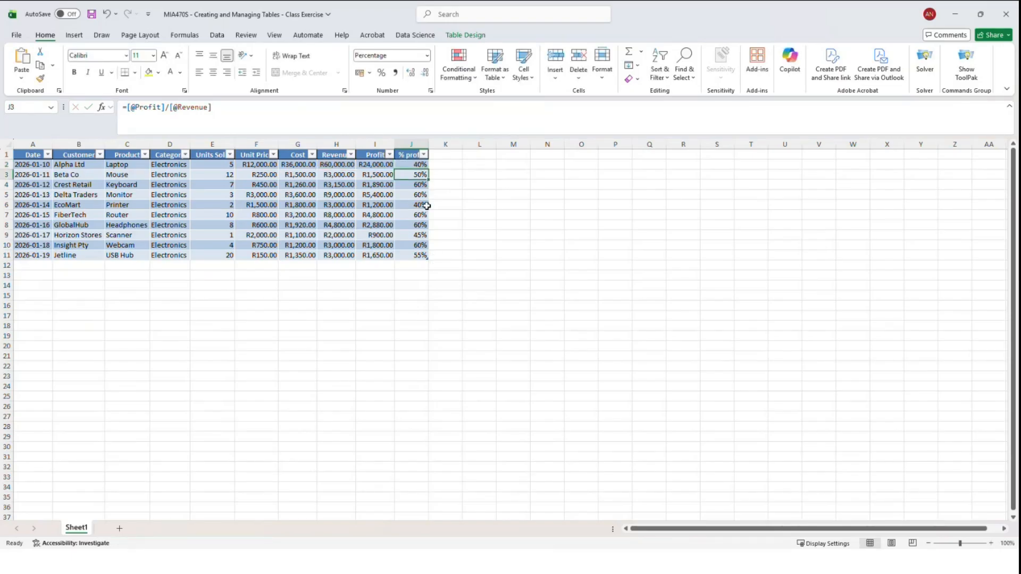
click(468, 223)
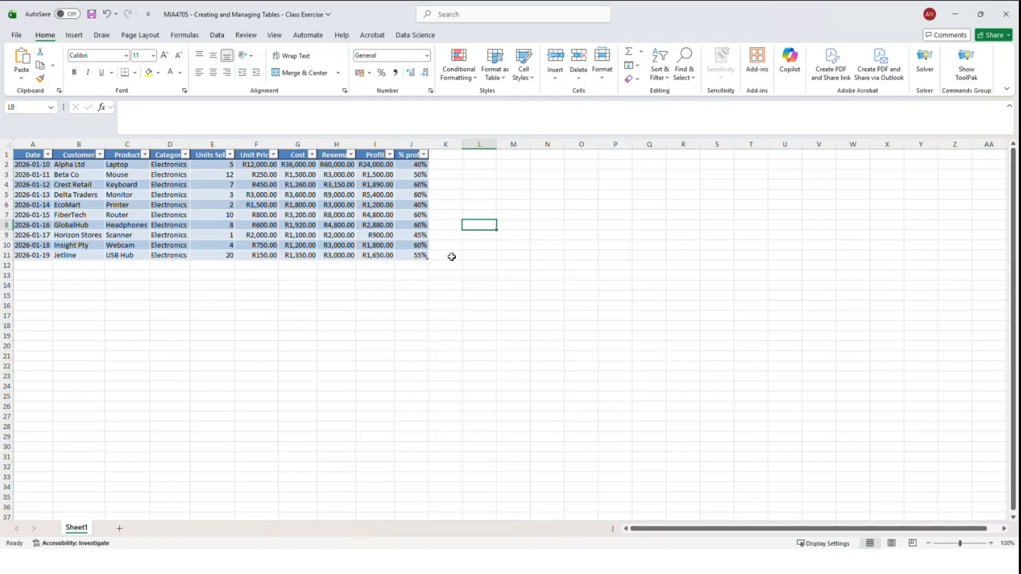
Step: Inspect the % profit formula in cell J2 together with its column header
click(410, 164)
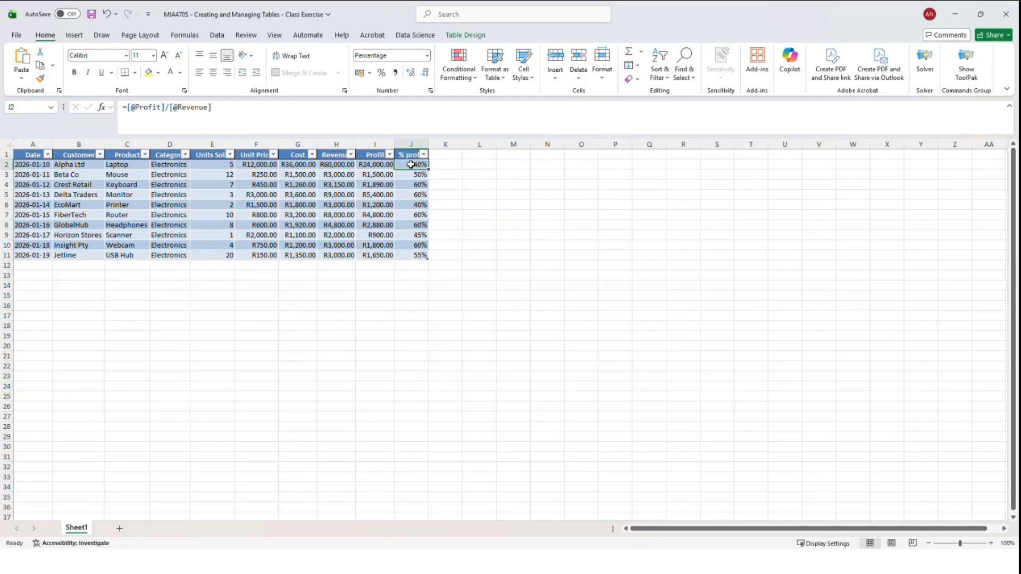
click(224, 108)
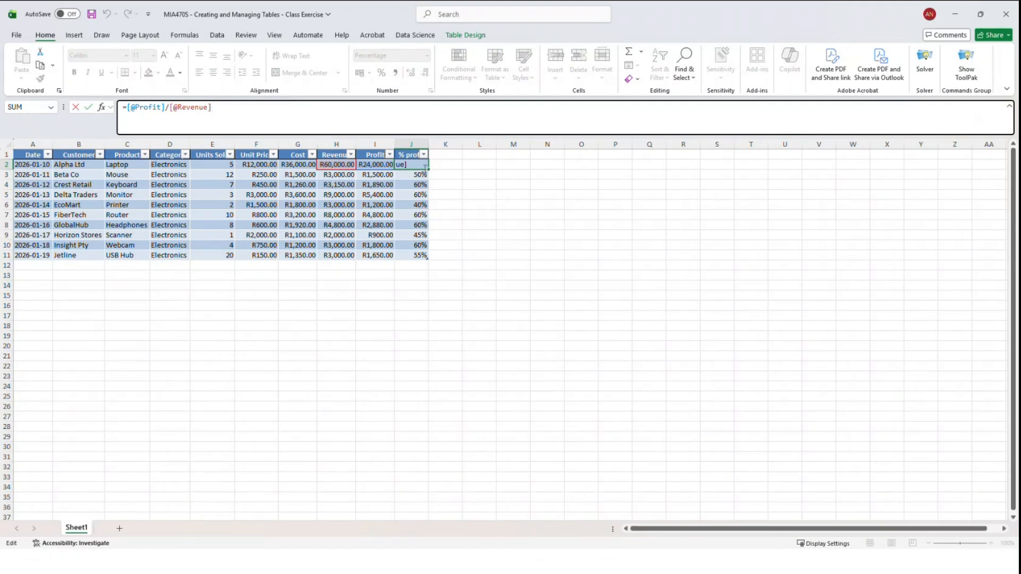
key(Return)
click(406, 155)
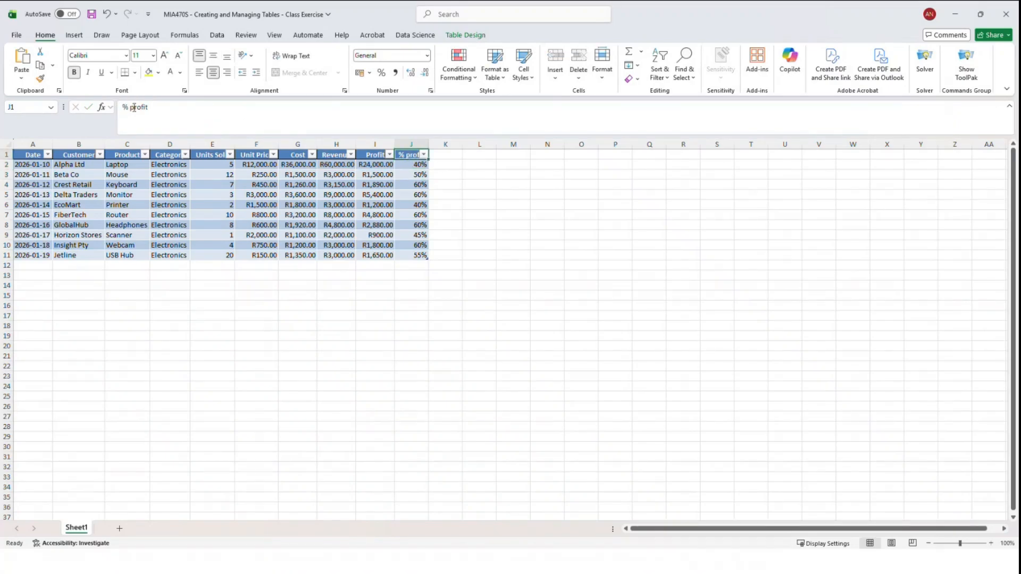
click(412, 165)
click(191, 112)
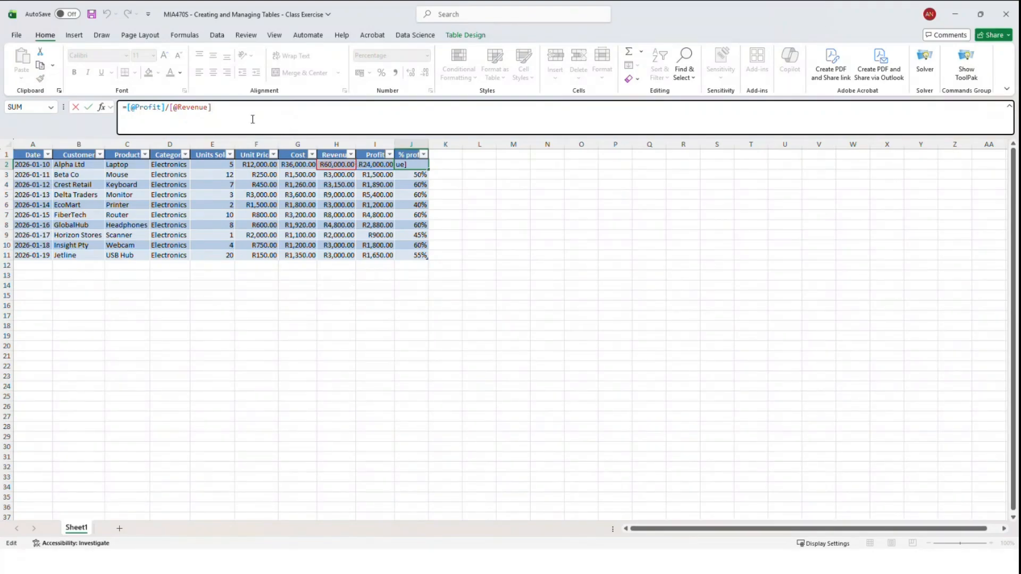
key(Return)
click(499, 267)
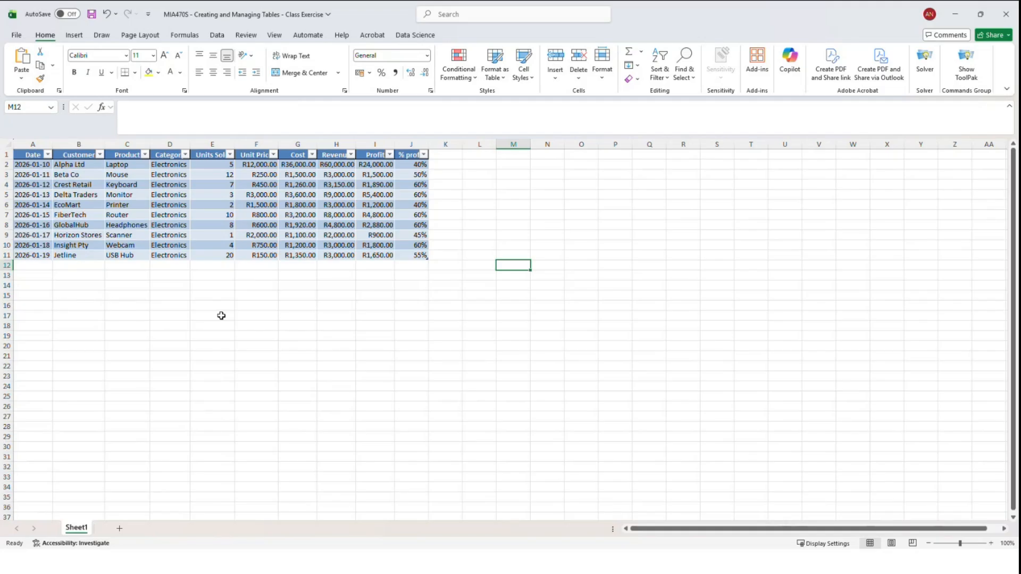
click(248, 367)
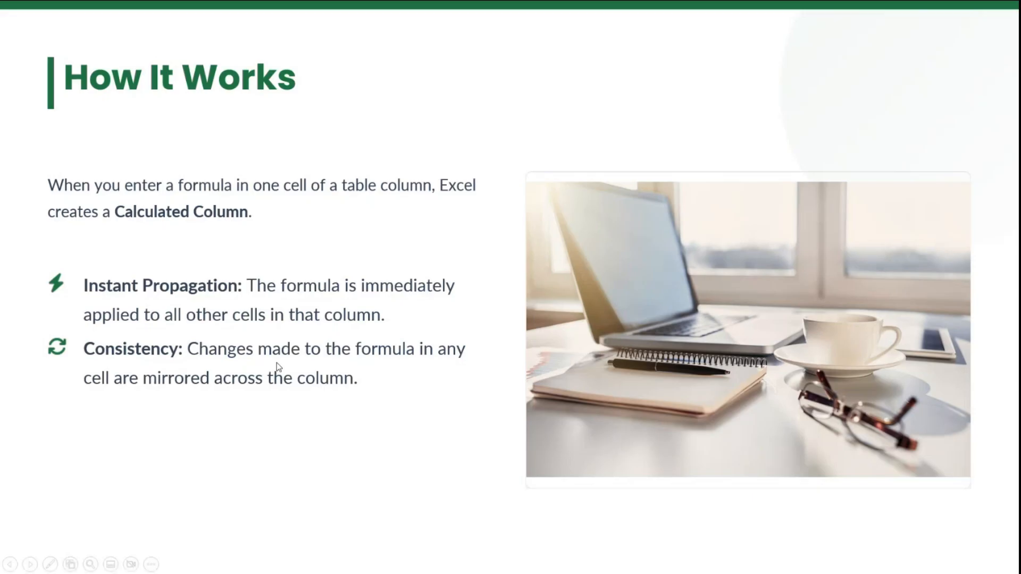
click(30, 564)
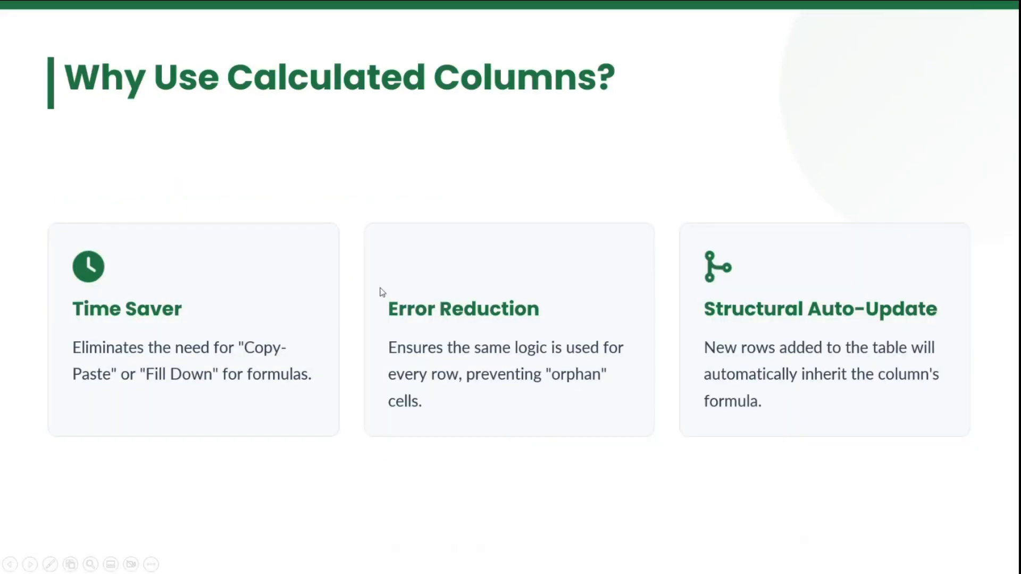
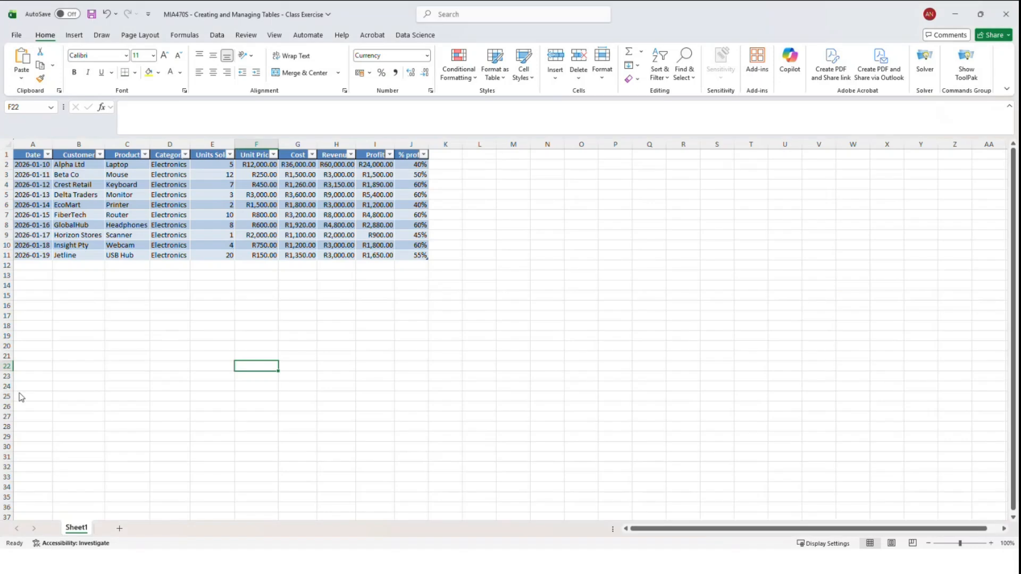
Step: Try adding a total row to the sales table and undo it
click(40, 256)
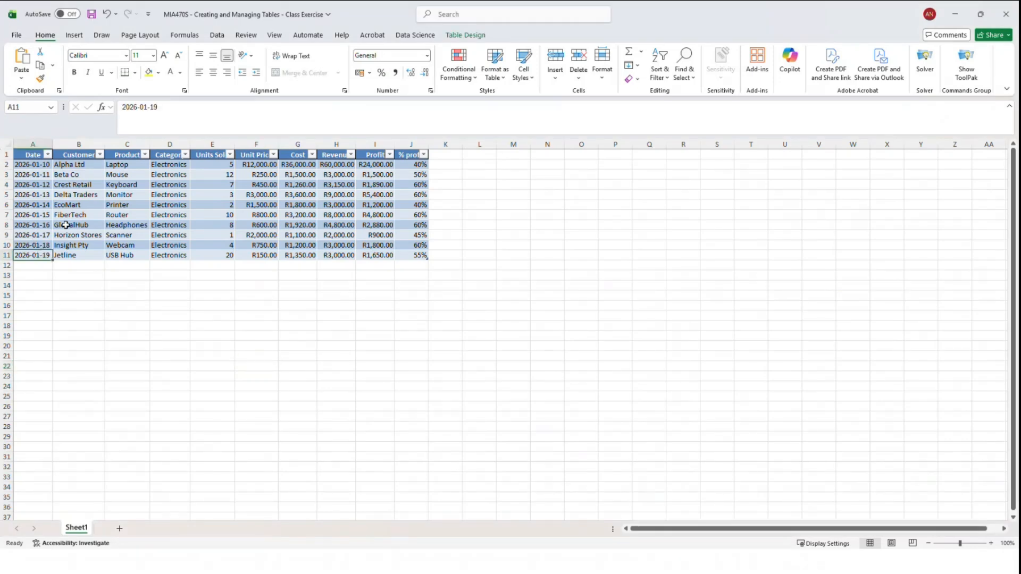
click(470, 36)
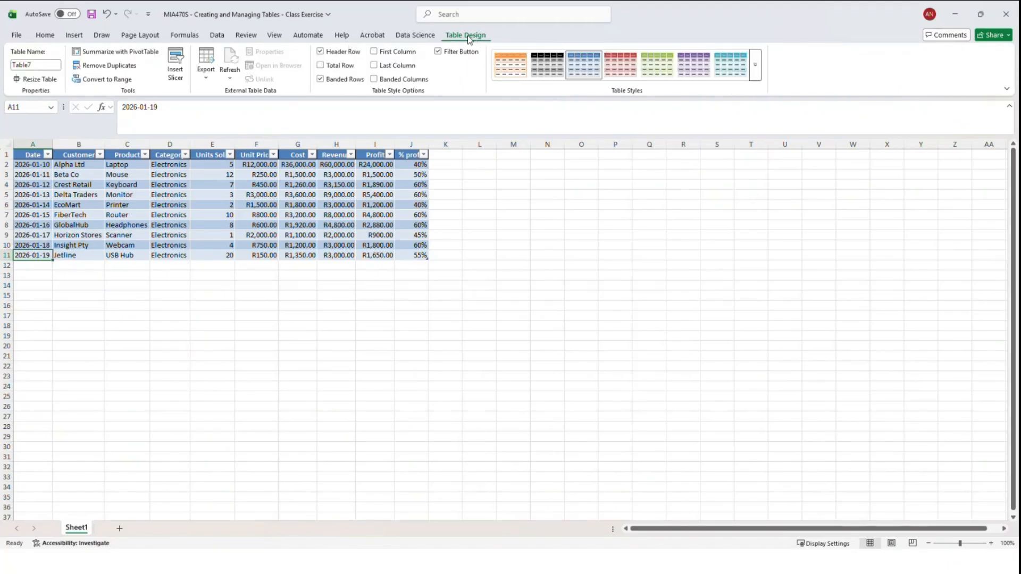
click(320, 65)
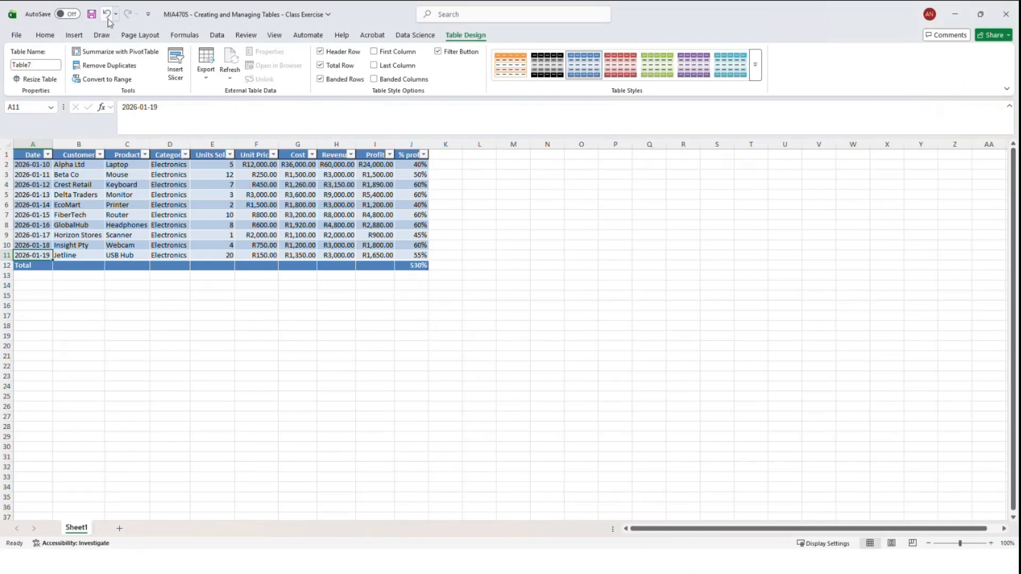
click(106, 14)
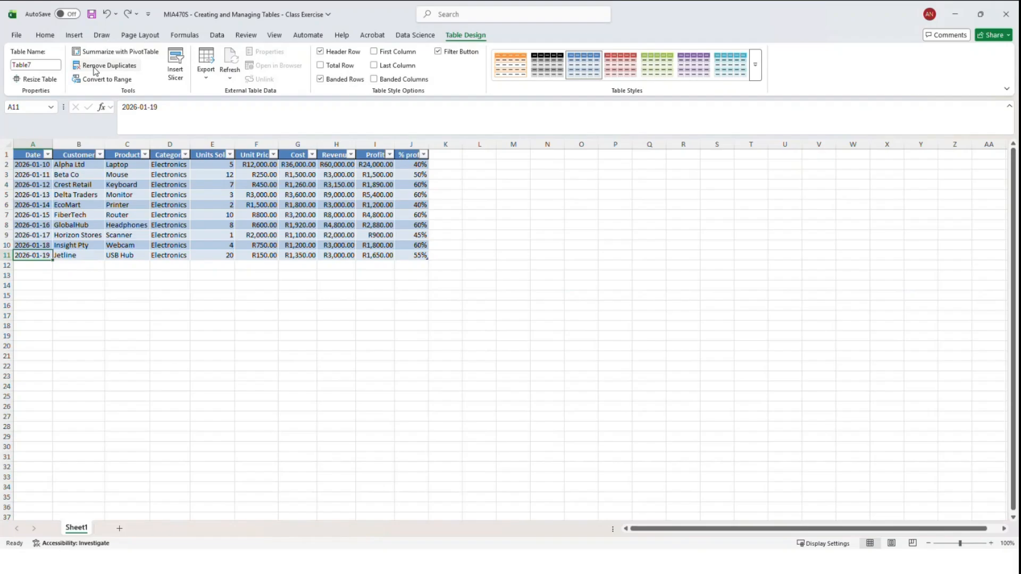
click(45, 35)
click(75, 326)
click(153, 214)
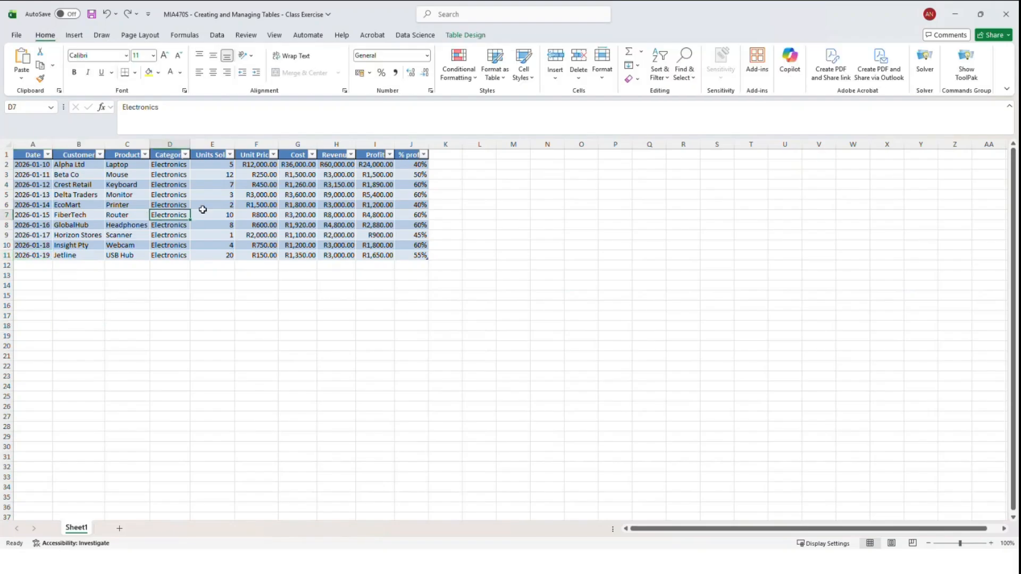
Step: Add a total row to the sales table and set its % profit summary to Average
click(469, 37)
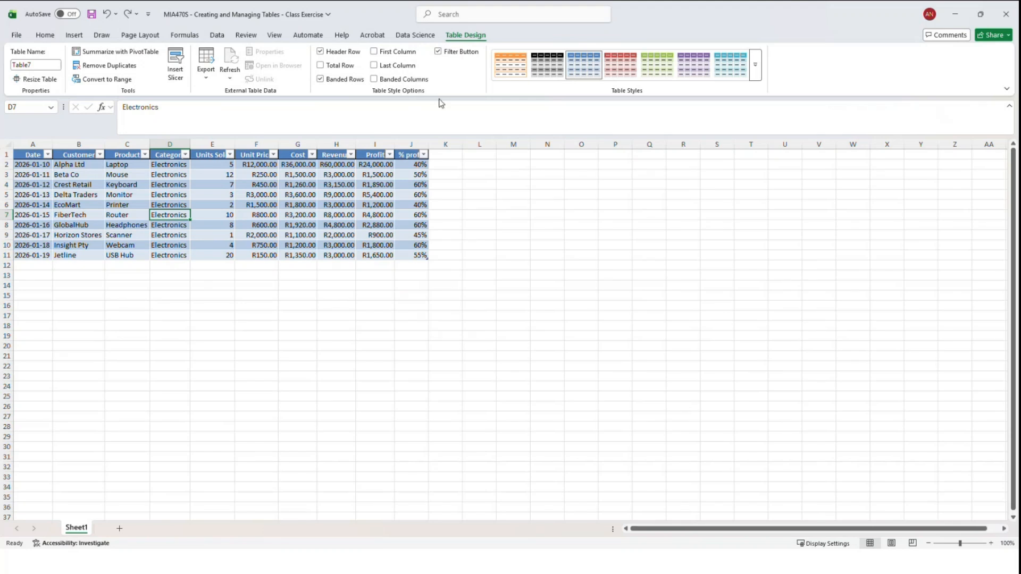
click(320, 66)
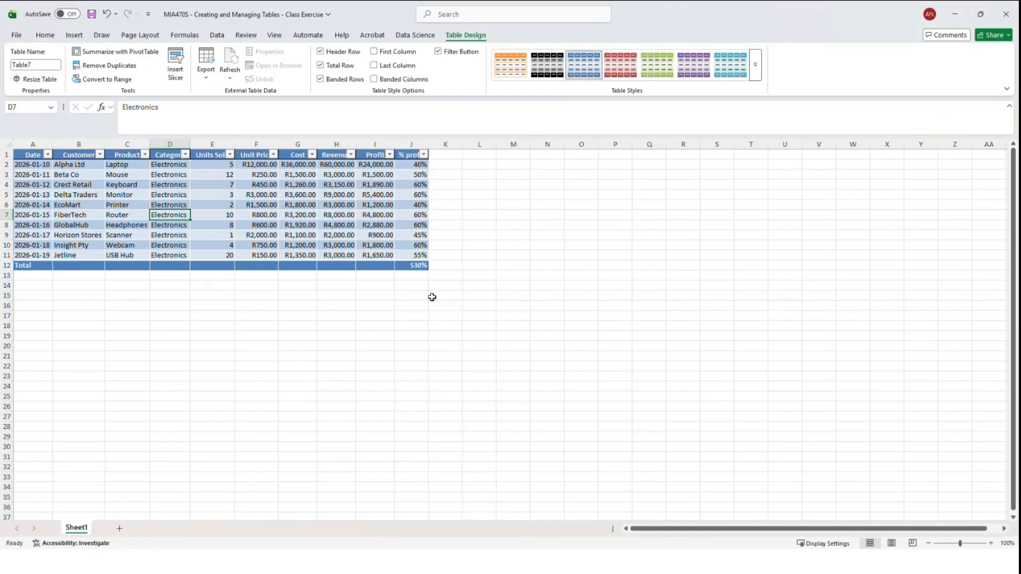
click(432, 296)
click(412, 265)
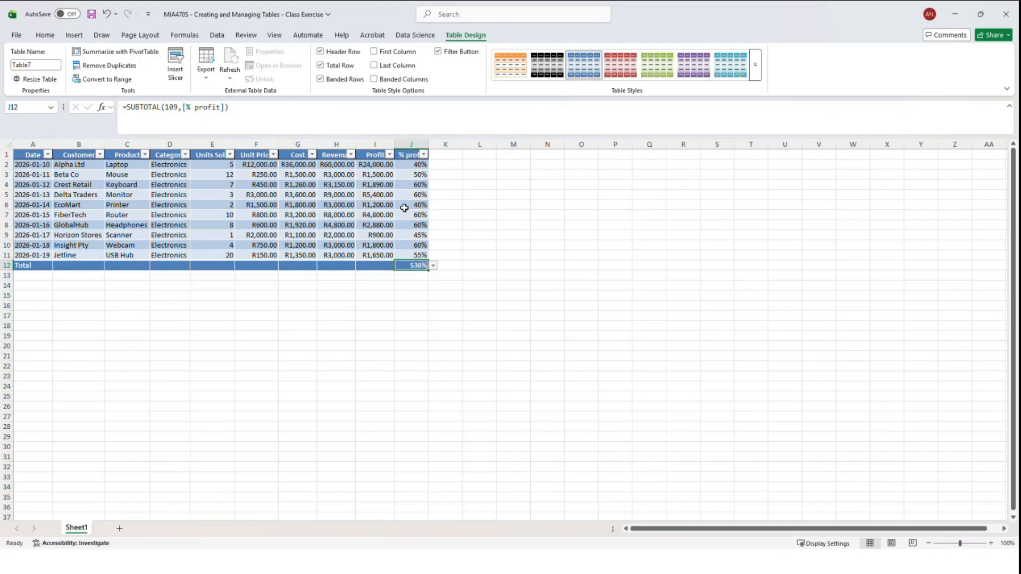
click(433, 265)
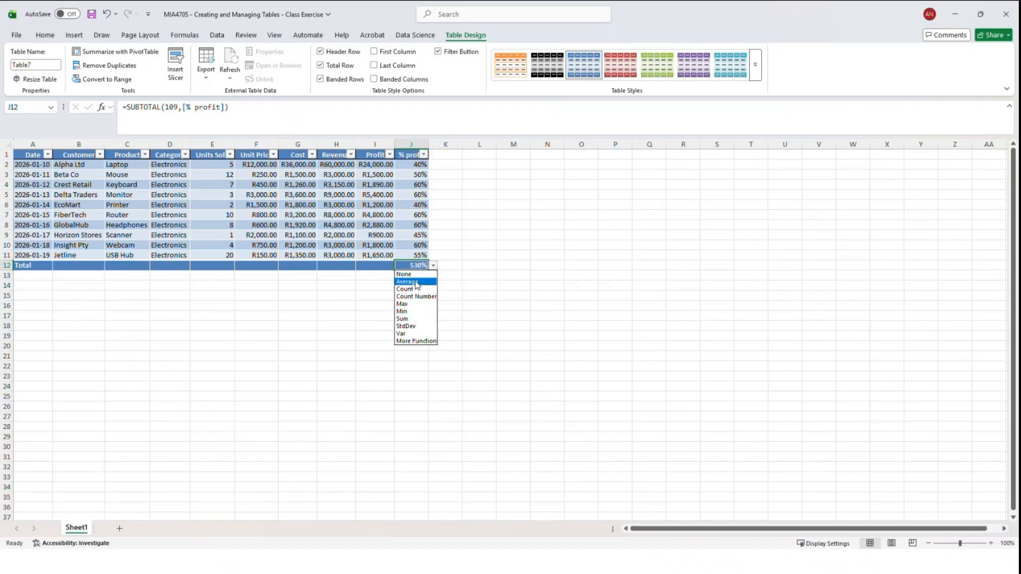
click(416, 283)
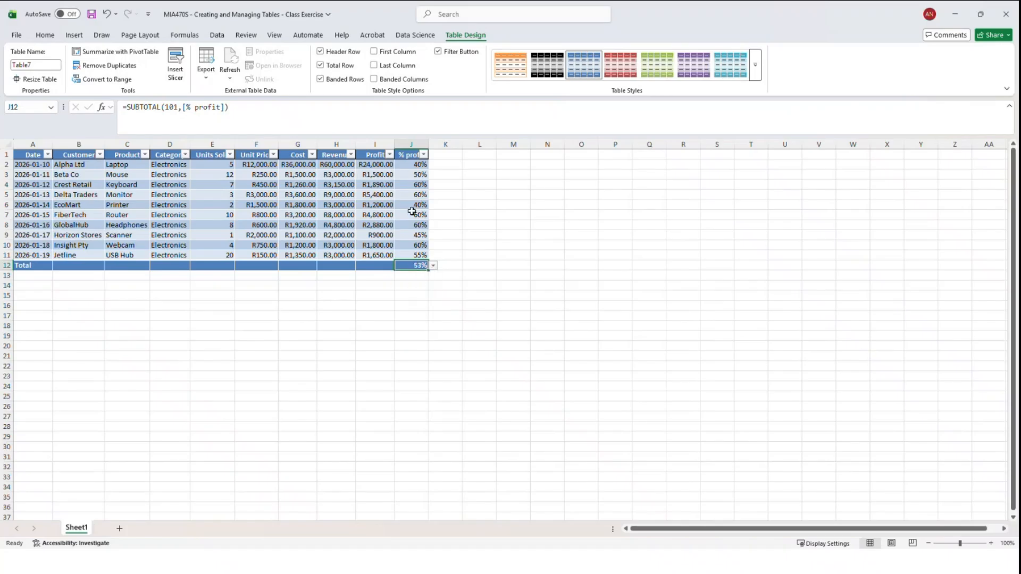
Step: Look over the empty total-row cells from Units Sold through Profit
click(265, 265)
key(ctrl+a)
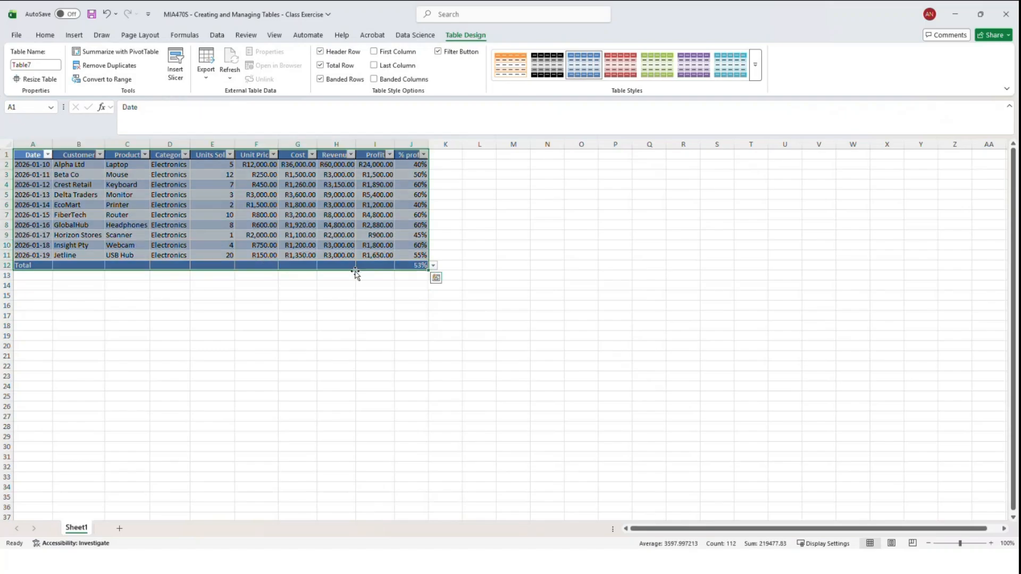
click(337, 305)
click(272, 267)
click(308, 266)
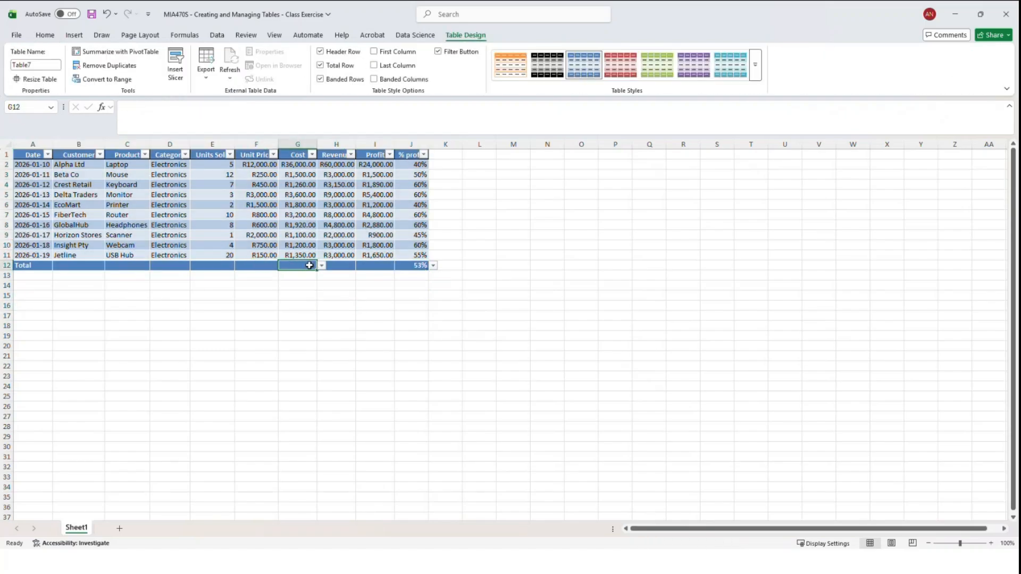
click(343, 267)
click(374, 266)
drag(265, 265, 375, 266)
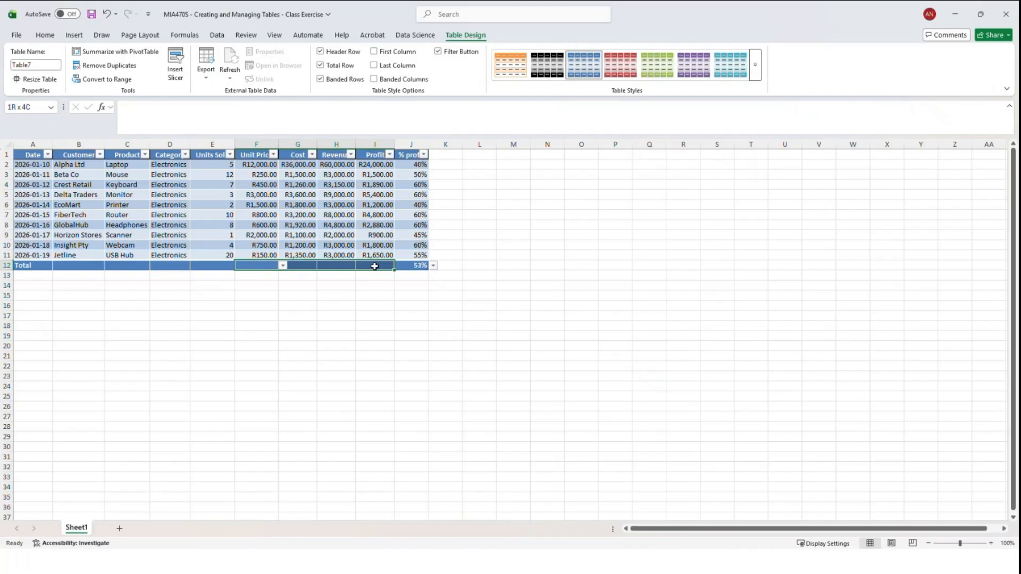
click(294, 294)
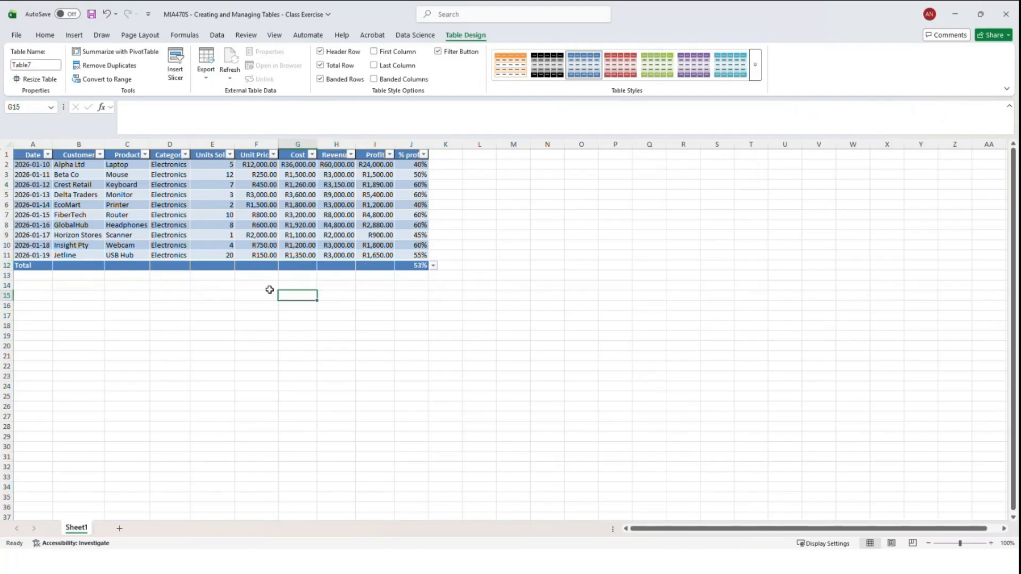
click(259, 265)
click(219, 264)
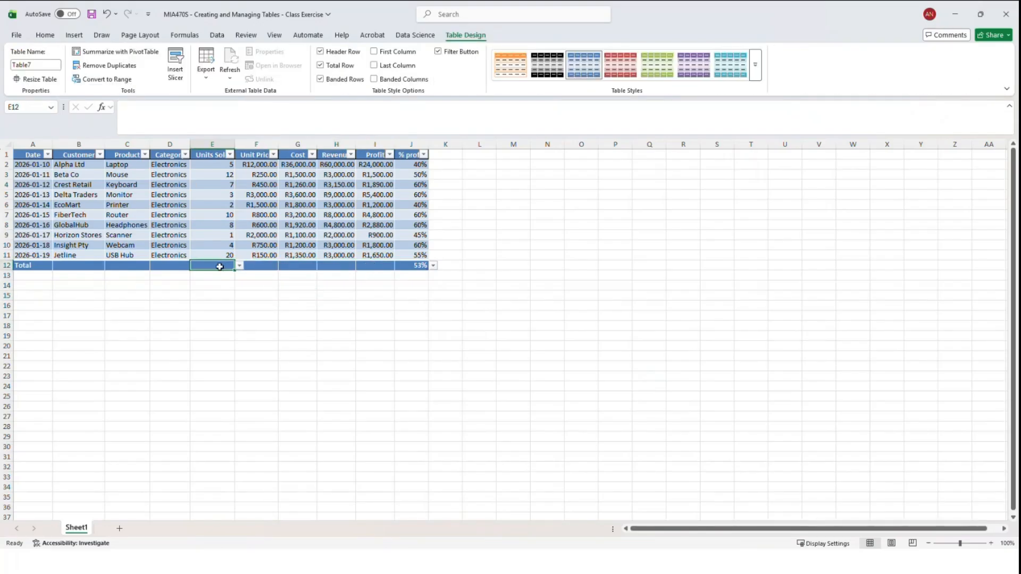
Step: Check the summary functions offered for the Category column in the total row
click(174, 265)
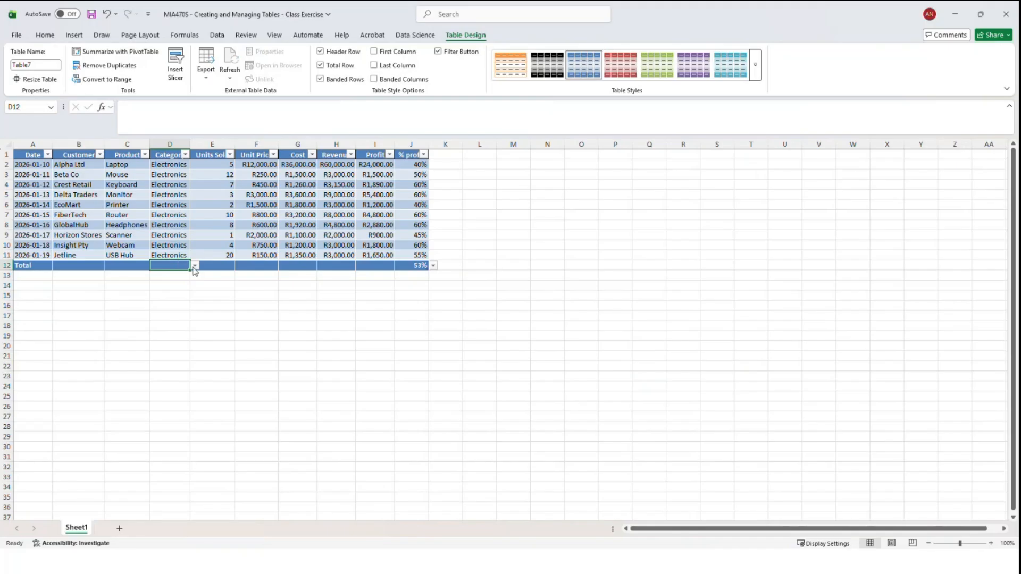
click(195, 265)
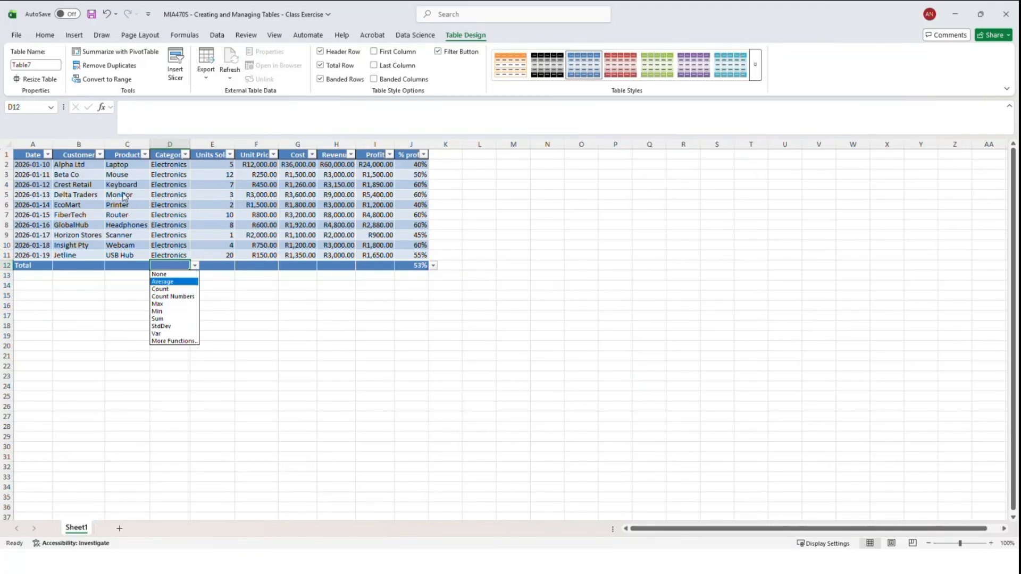
key(Escape)
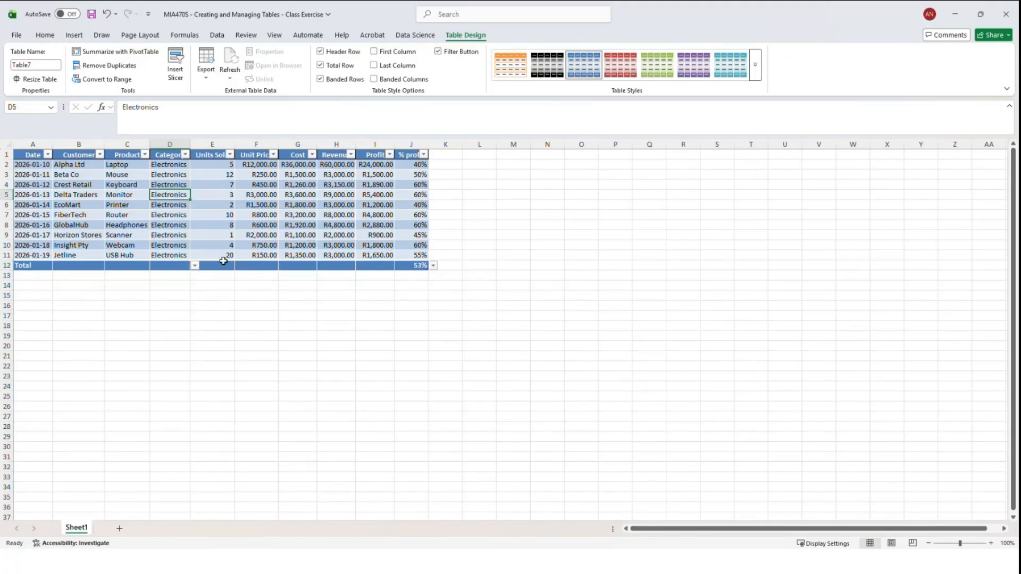
Step: Set the total-row summaries of the Units Sold and Unit Price columns to Sum
click(226, 264)
click(238, 266)
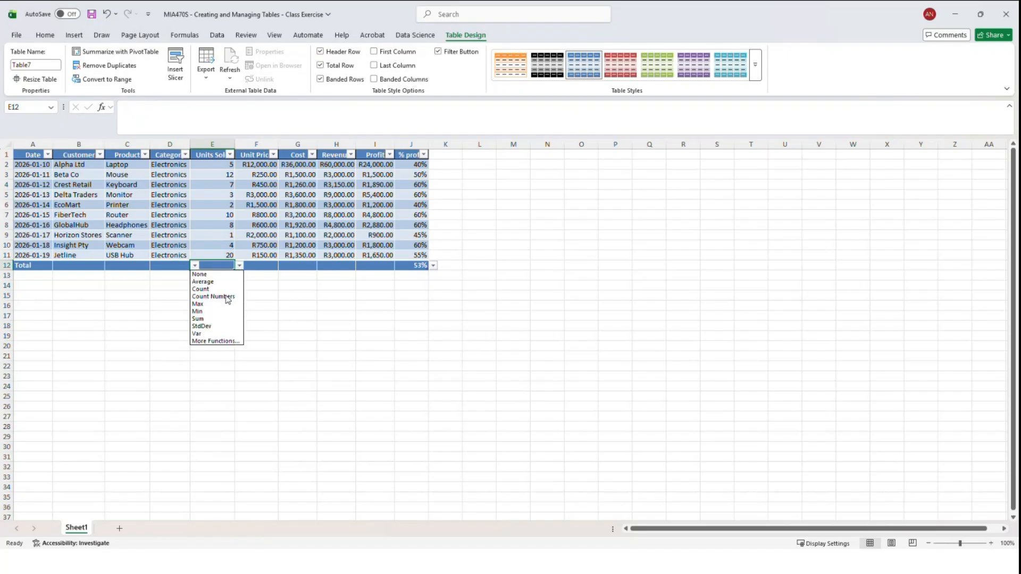
click(206, 319)
click(270, 266)
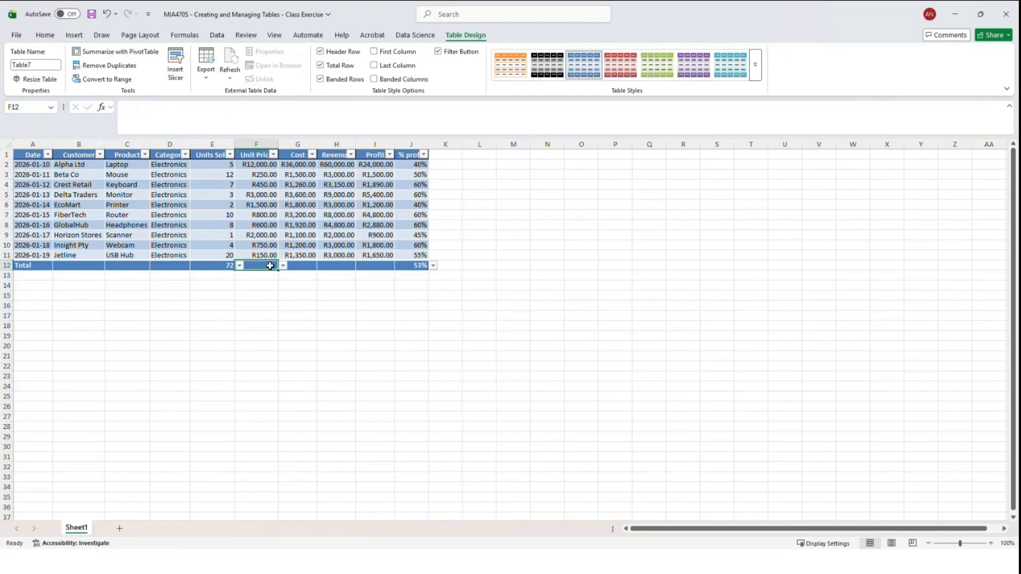
click(281, 266)
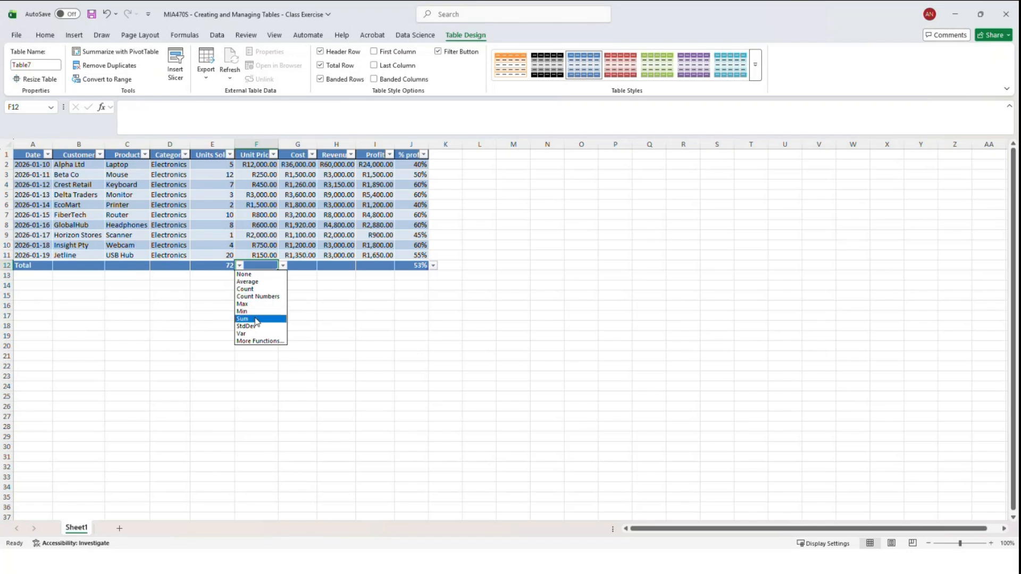
click(255, 318)
Step: Set the total-row summaries of the Cost and Revenue columns to Sum
click(302, 266)
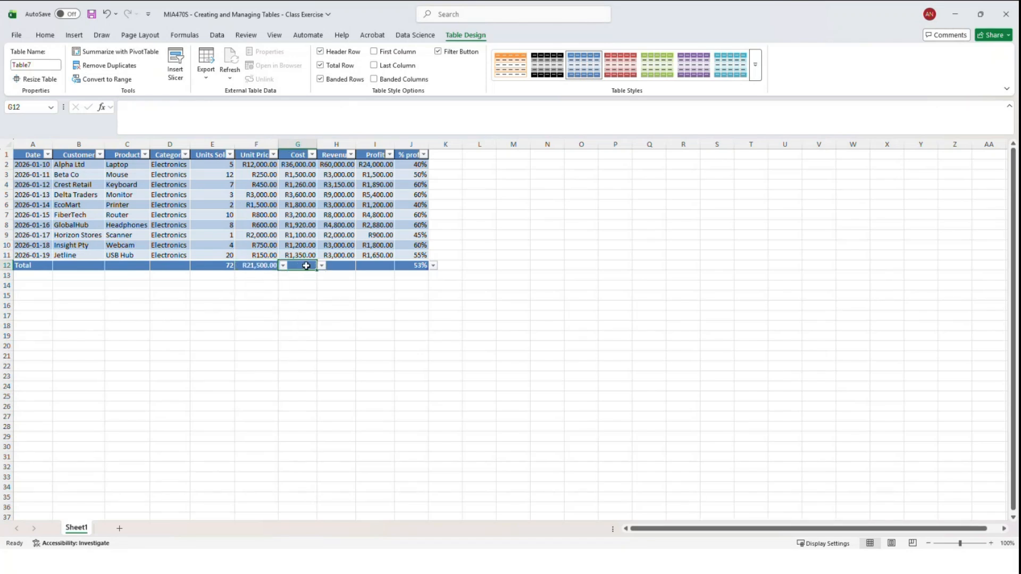
click(321, 266)
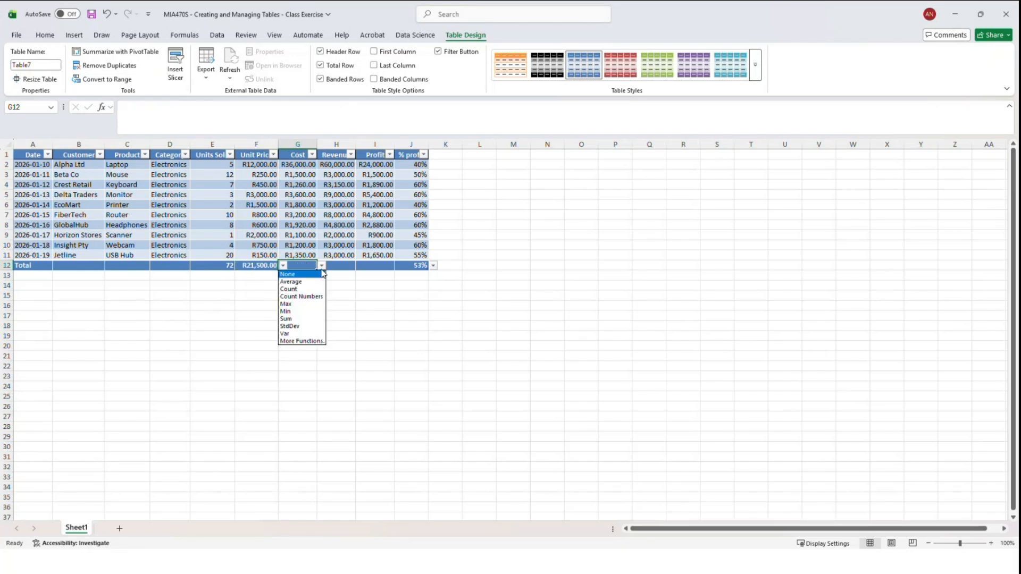
click(295, 320)
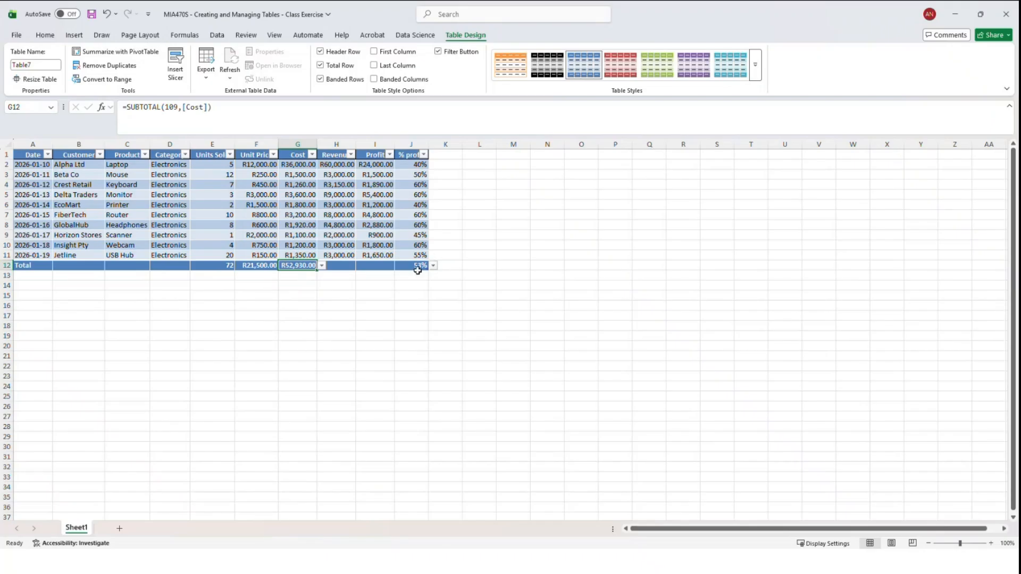
click(345, 265)
click(360, 266)
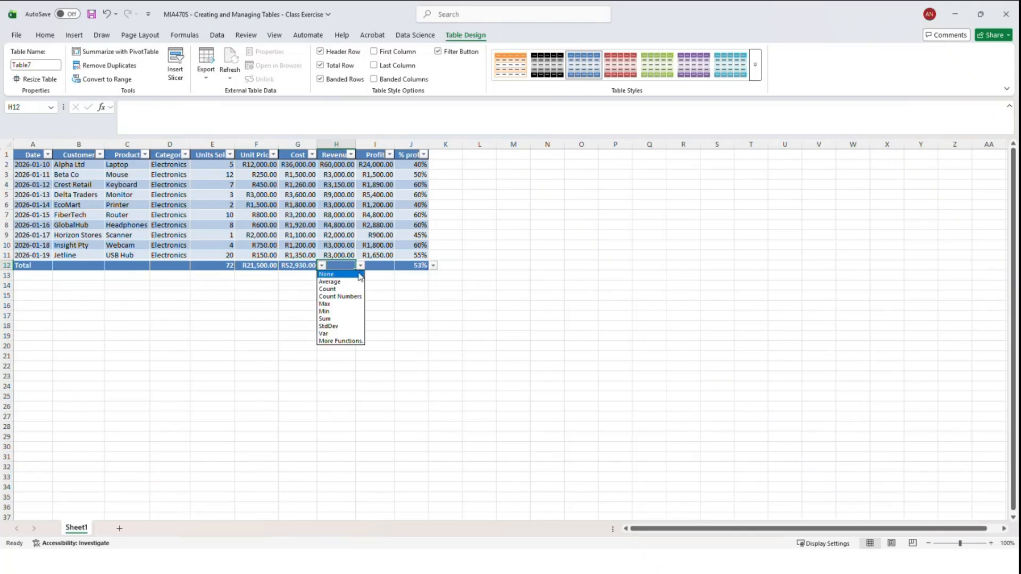
click(329, 321)
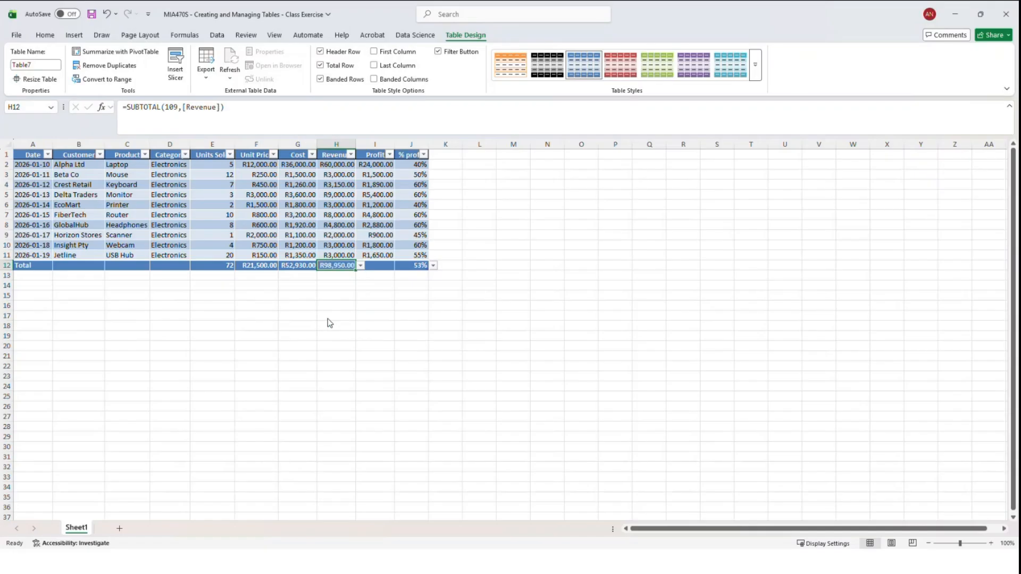
Step: Set the total-row summary of the Profit column to Sum and deselect the table
click(383, 266)
click(398, 266)
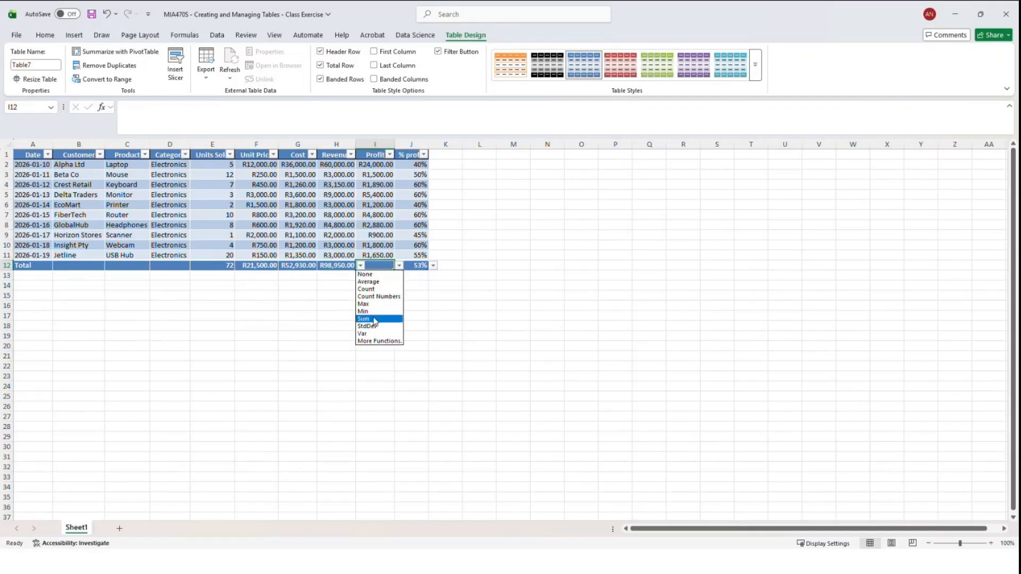
click(367, 319)
click(334, 318)
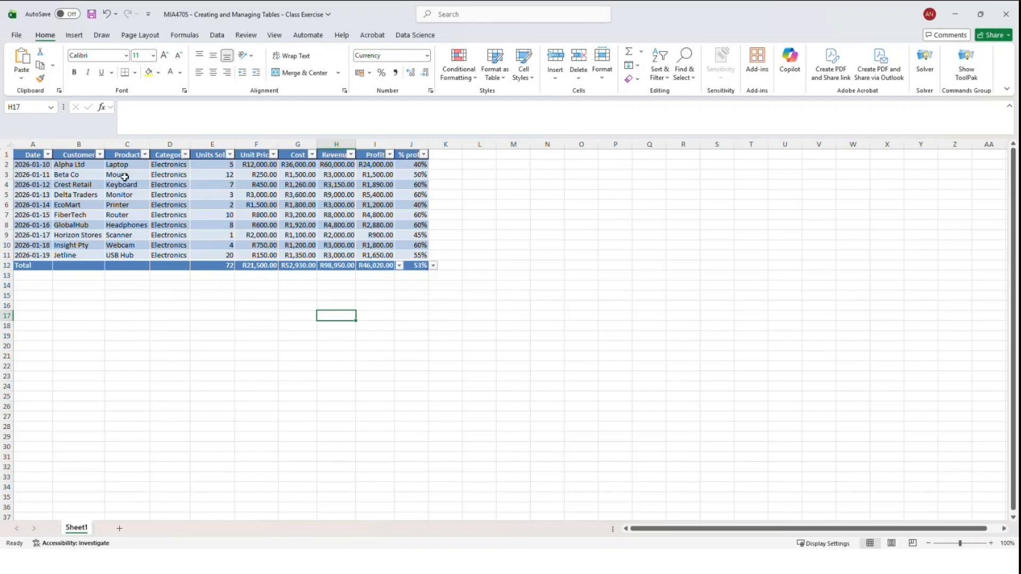
Step: Review the total-row formulas for Units Sold, Unit Price, Revenue, Profit and % profit, and the Revenue formula in the first data row
click(220, 267)
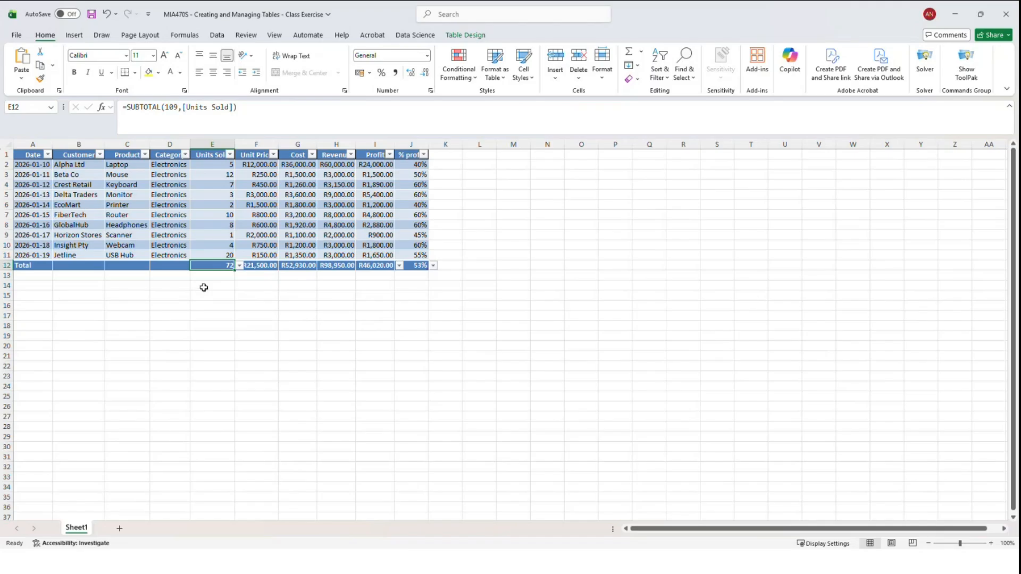
click(260, 266)
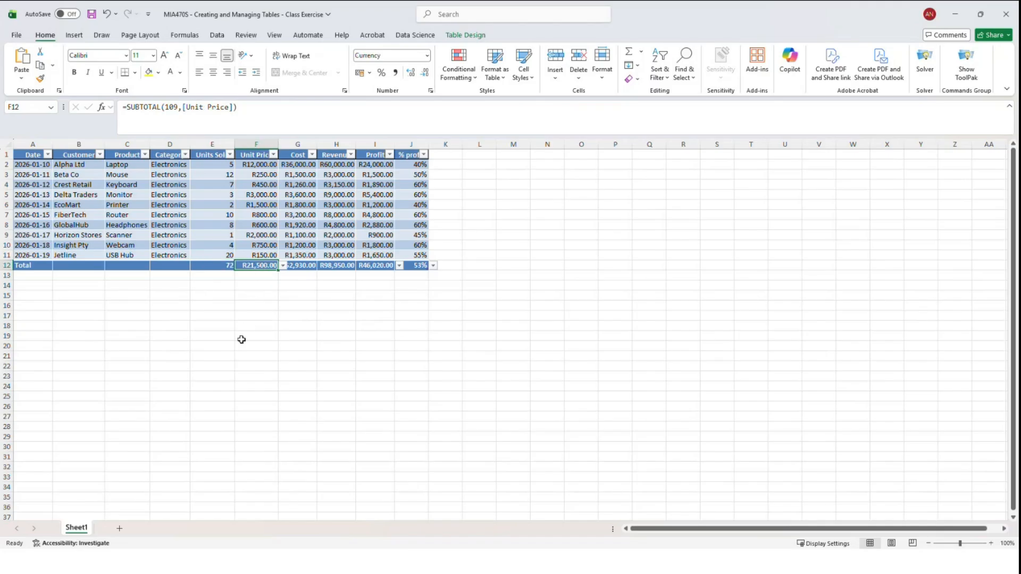
click(340, 265)
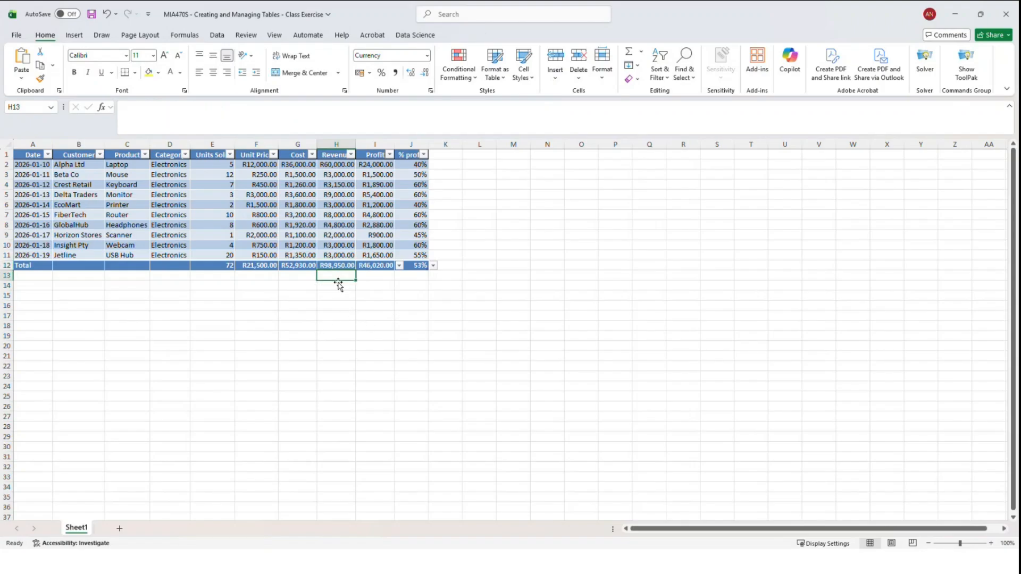
click(337, 265)
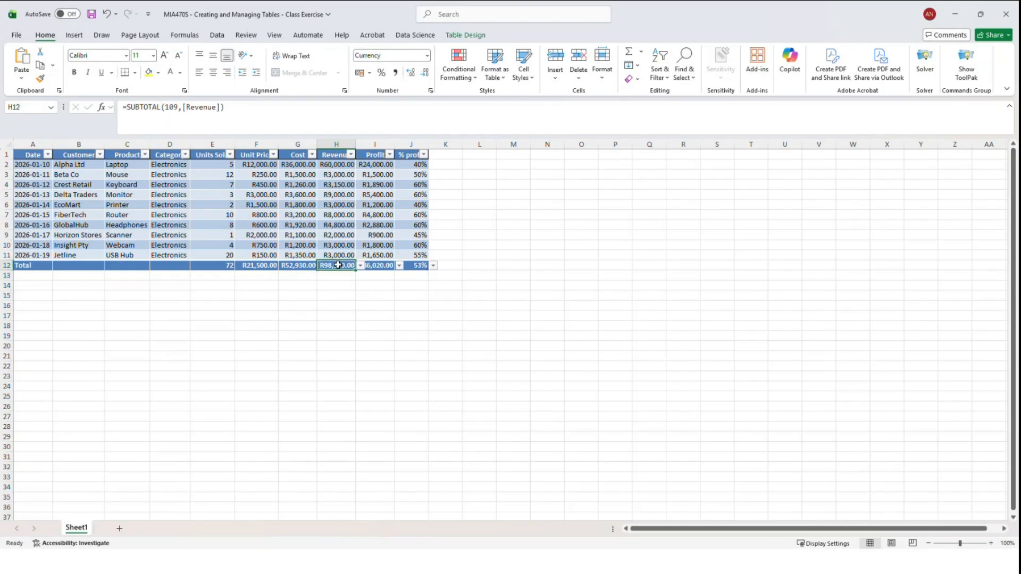
click(340, 164)
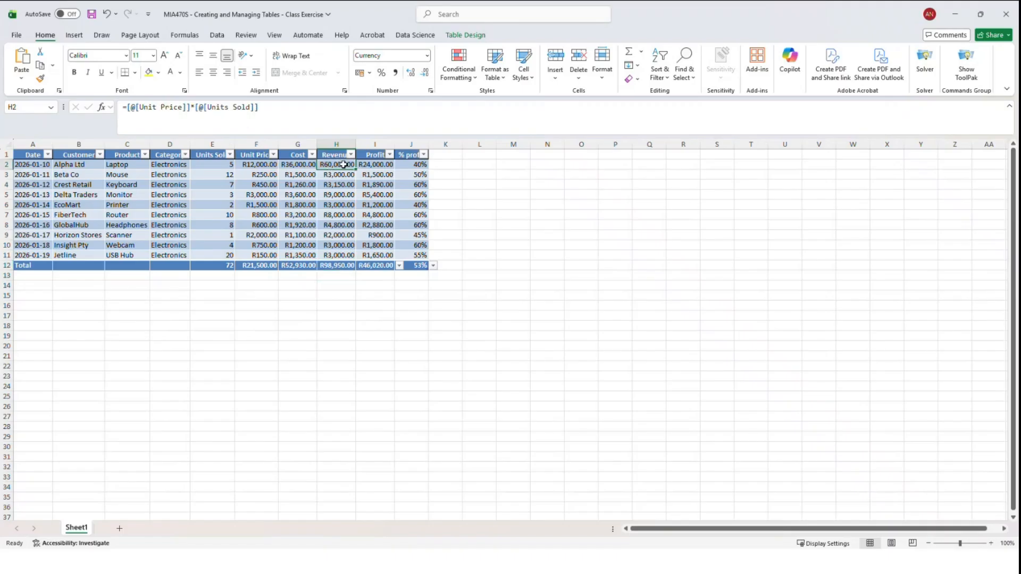
click(342, 266)
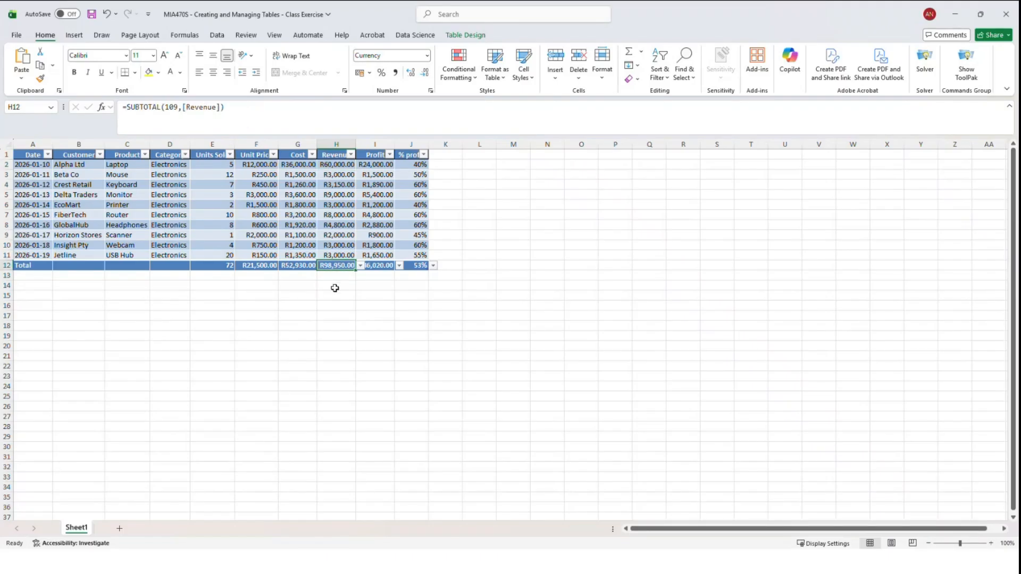
click(374, 266)
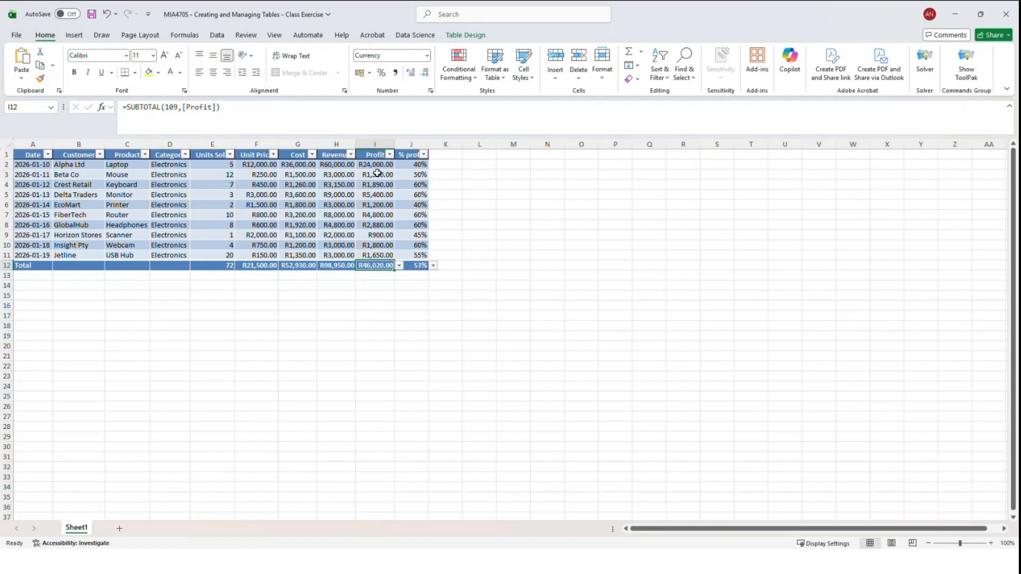
click(415, 266)
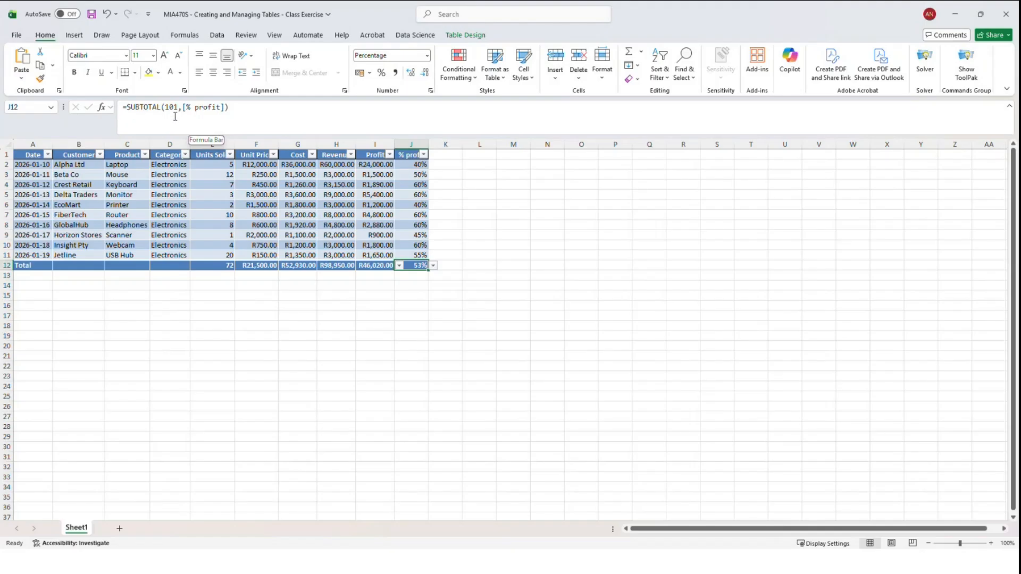
click(433, 284)
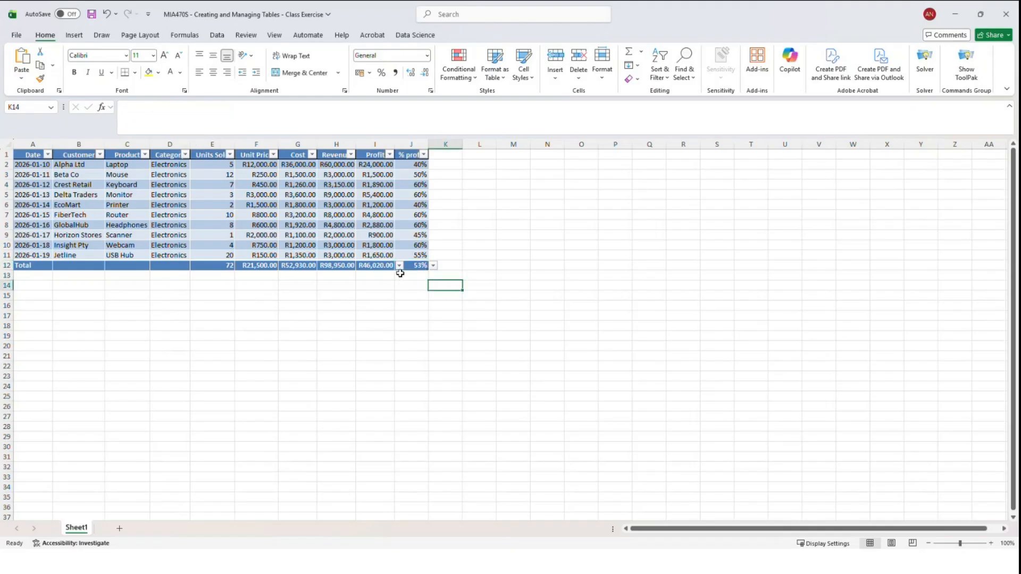
click(170, 318)
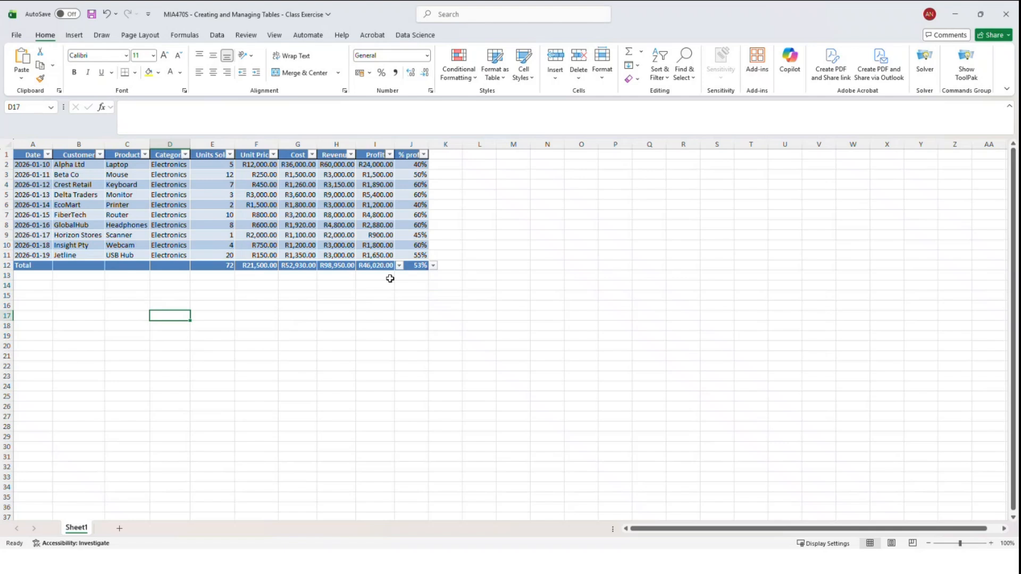
click(458, 266)
click(439, 322)
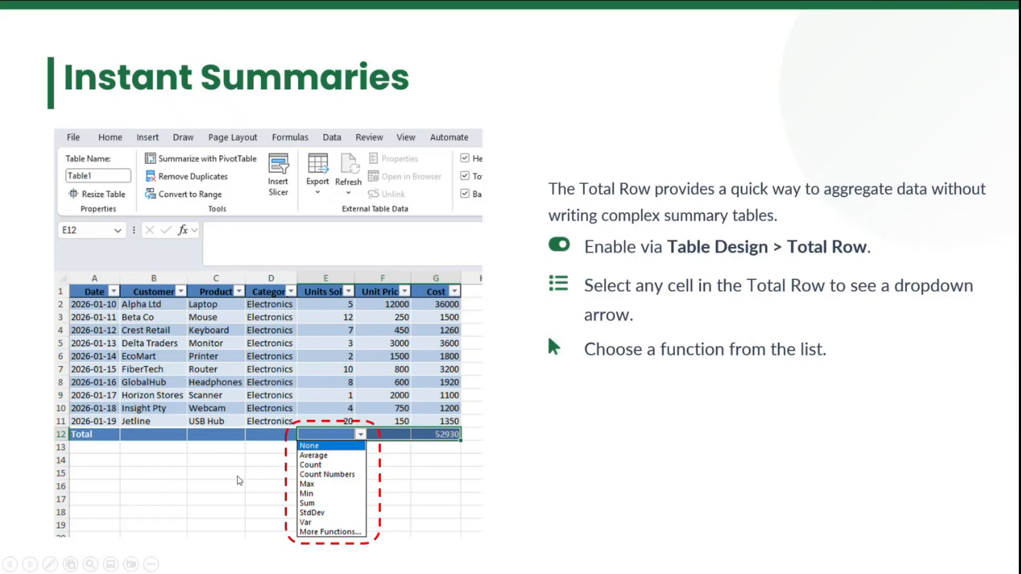
click(31, 564)
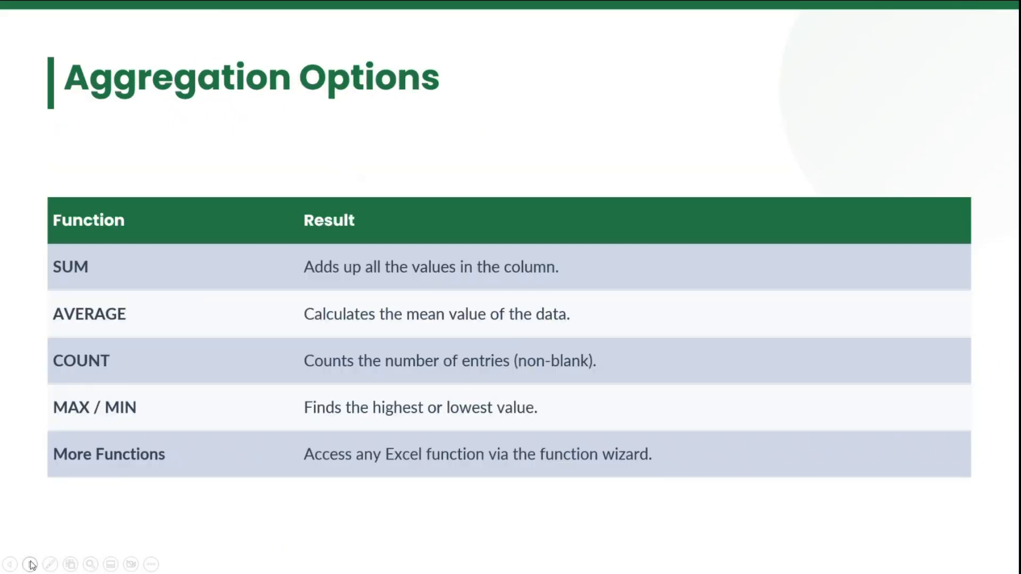